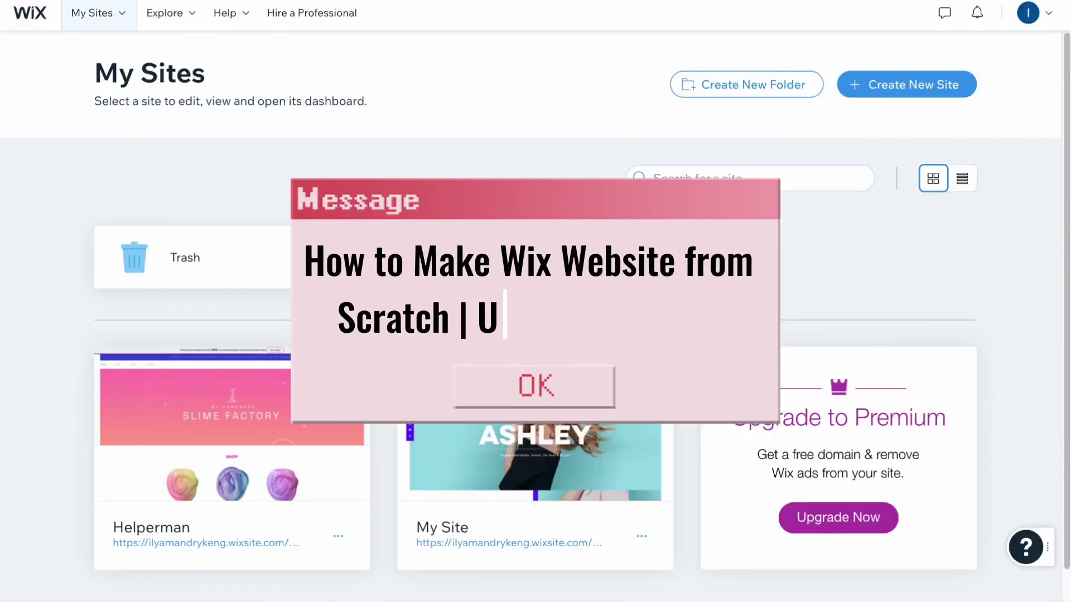
Skip the website type, site name and features questions in the new-site setup.
scroll(535, 390, "down", 1)
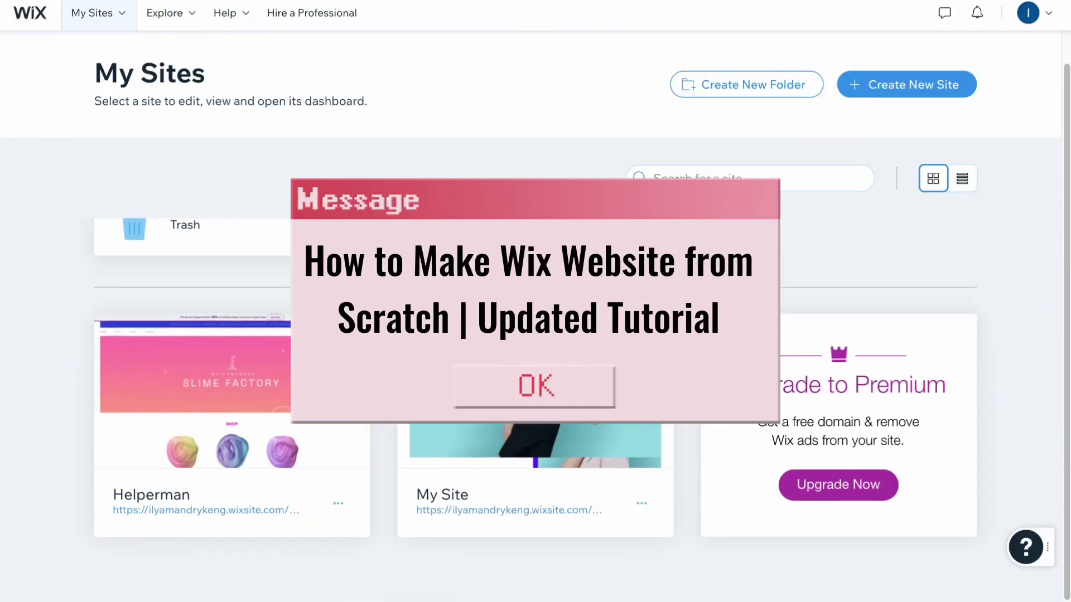
scroll(707, 306, "up", 1)
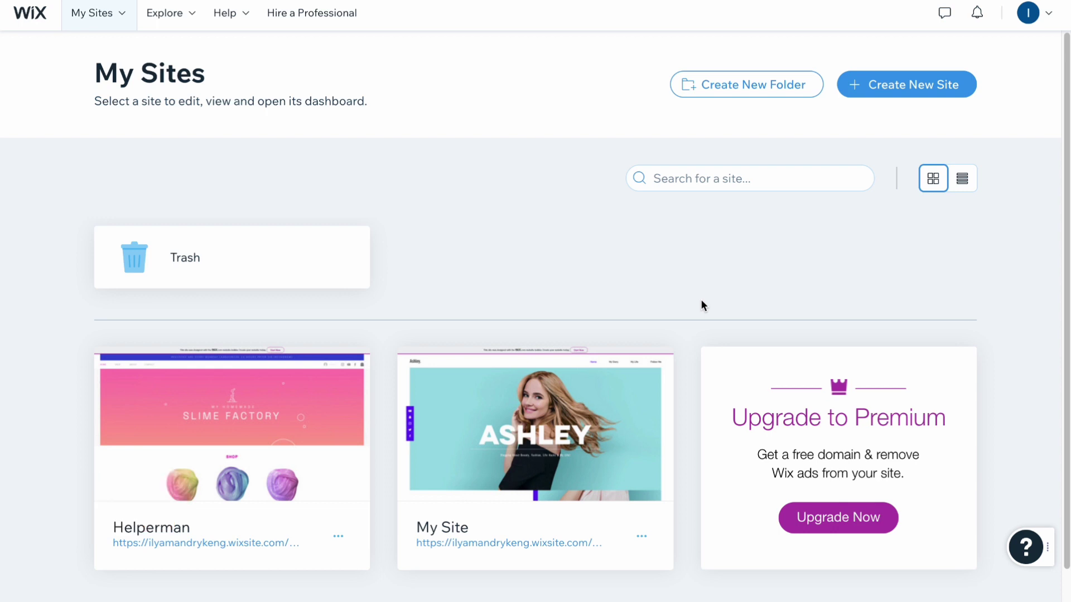
scroll(700, 305, "down", 1)
scroll(781, 290, "up", 1)
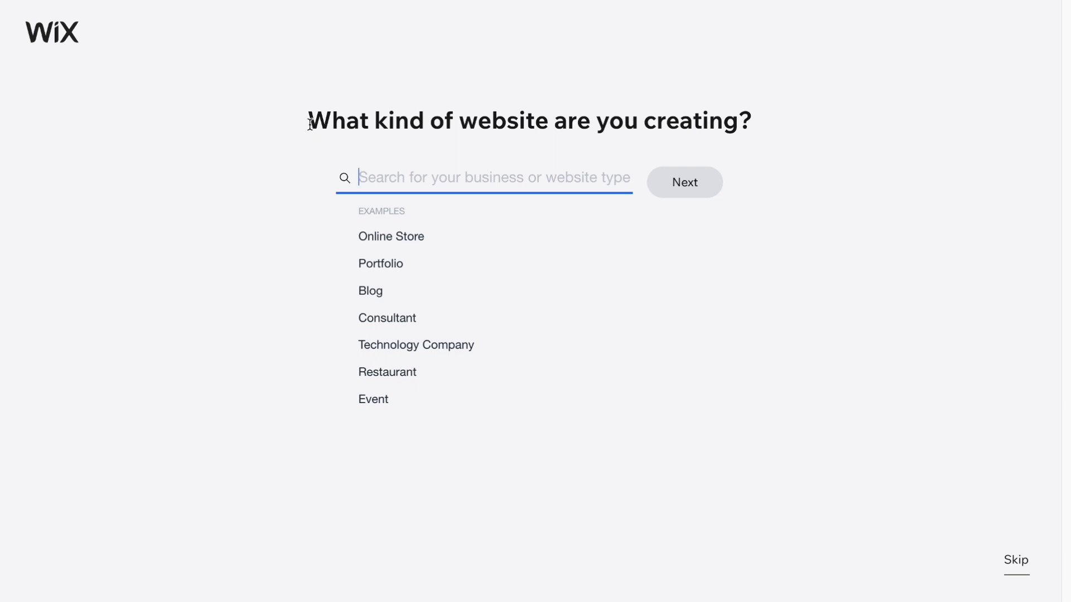
left_click_drag(311, 123, 755, 122)
left_click(777, 275)
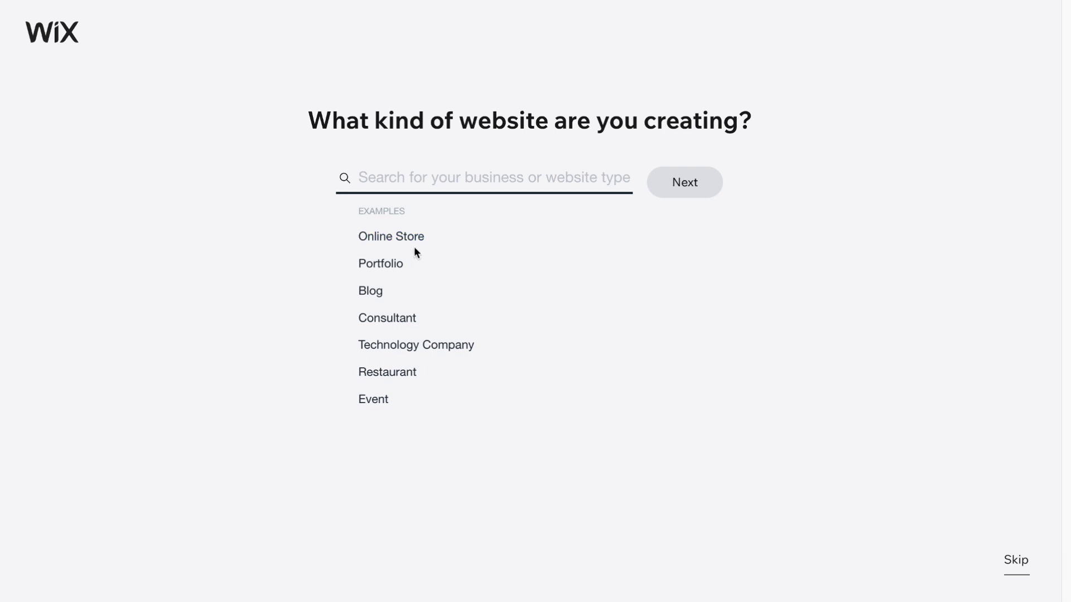
left_click(1016, 562)
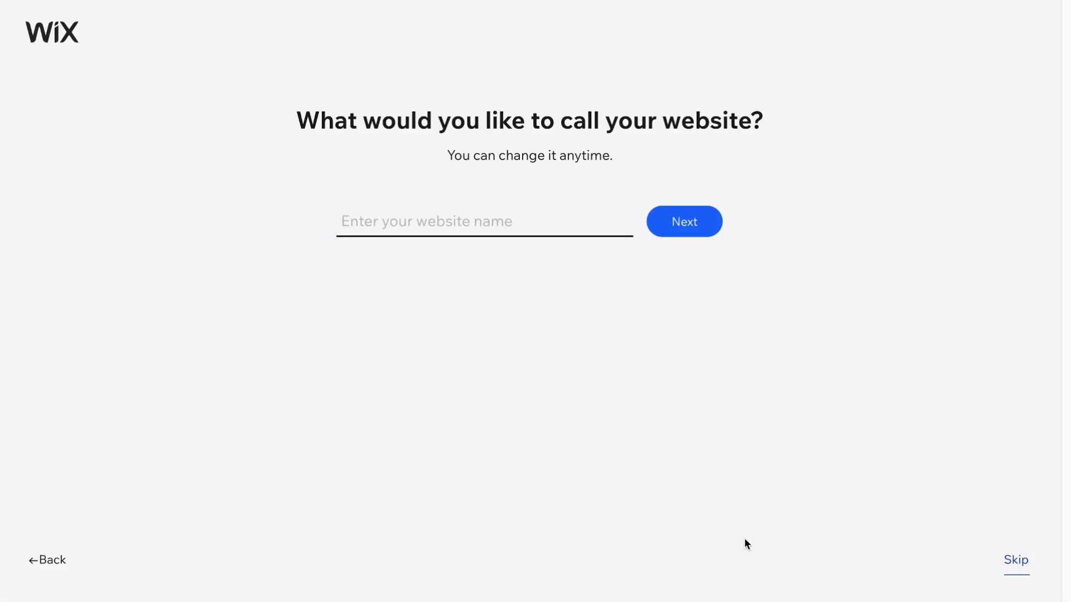
left_click(1015, 562)
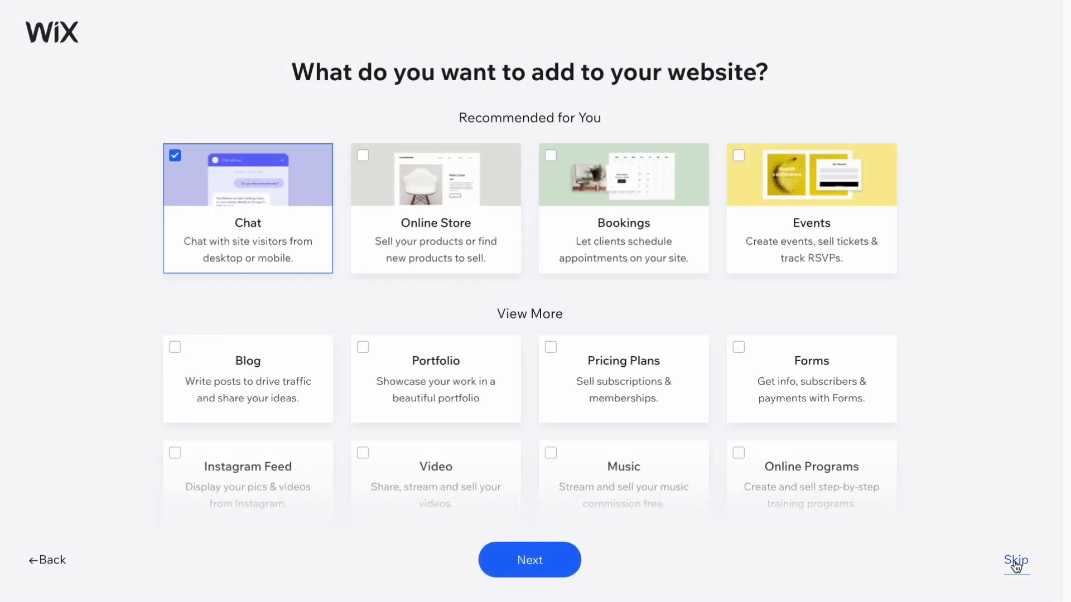
left_click(1015, 562)
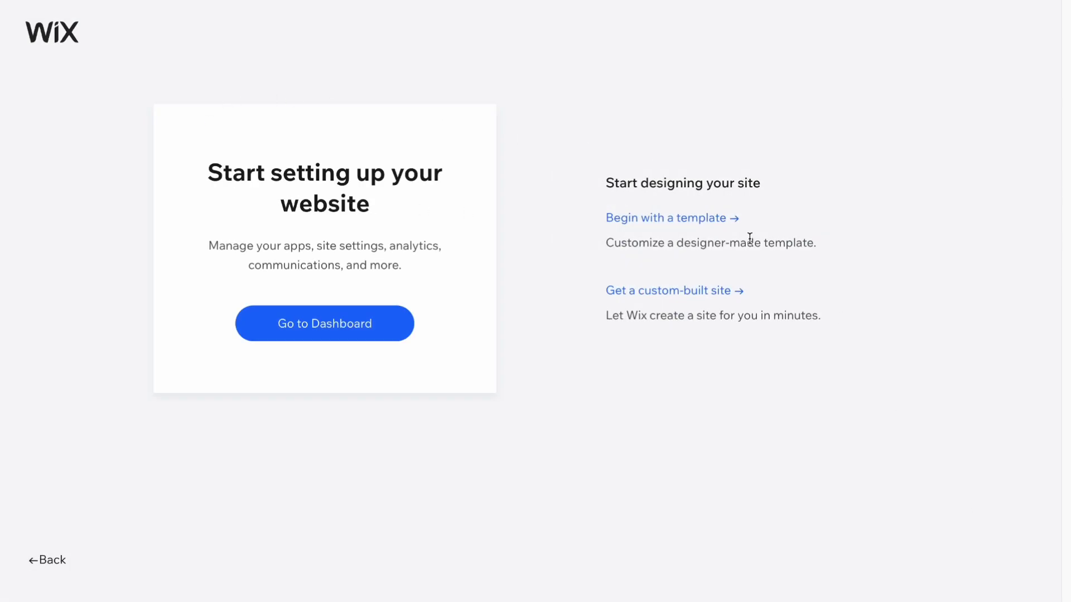
Choose to begin the site from a template.
left_click(692, 219)
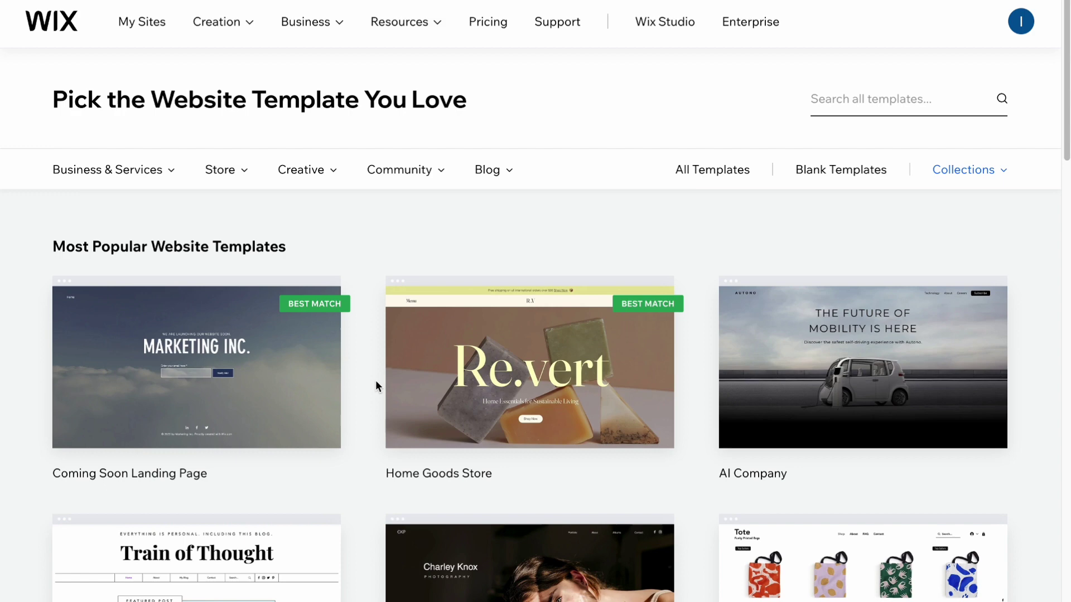
scroll(377, 383, "down", 2)
scroll(376, 382, "up", 2)
Filter the template gallery to Blank Templates and browse the options.
left_click(851, 171)
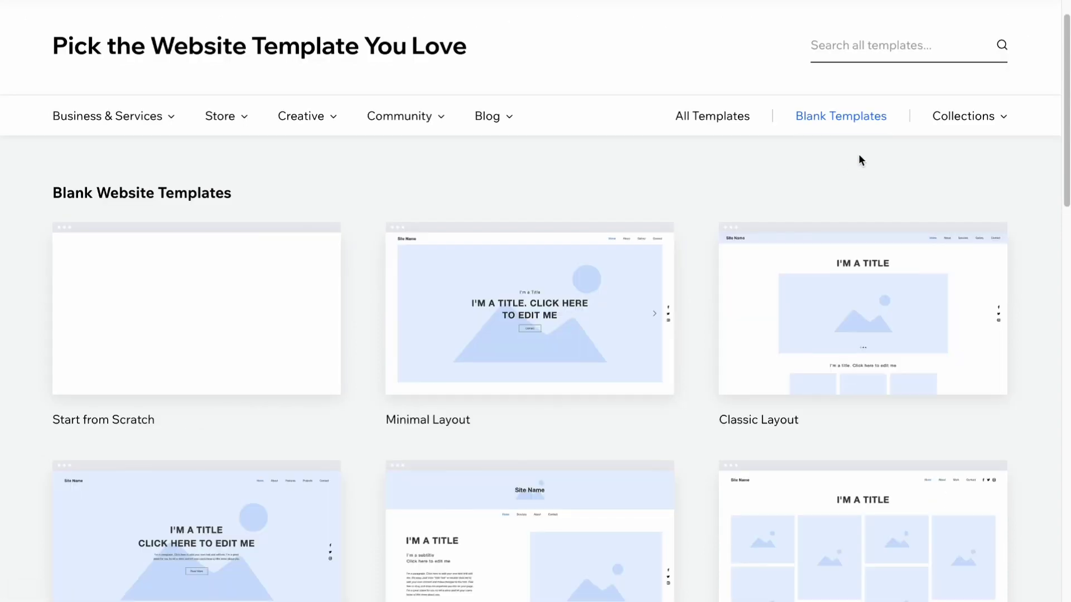
scroll(858, 160, "down", 15)
scroll(750, 294, "down", 3)
scroll(729, 296, "up", 15)
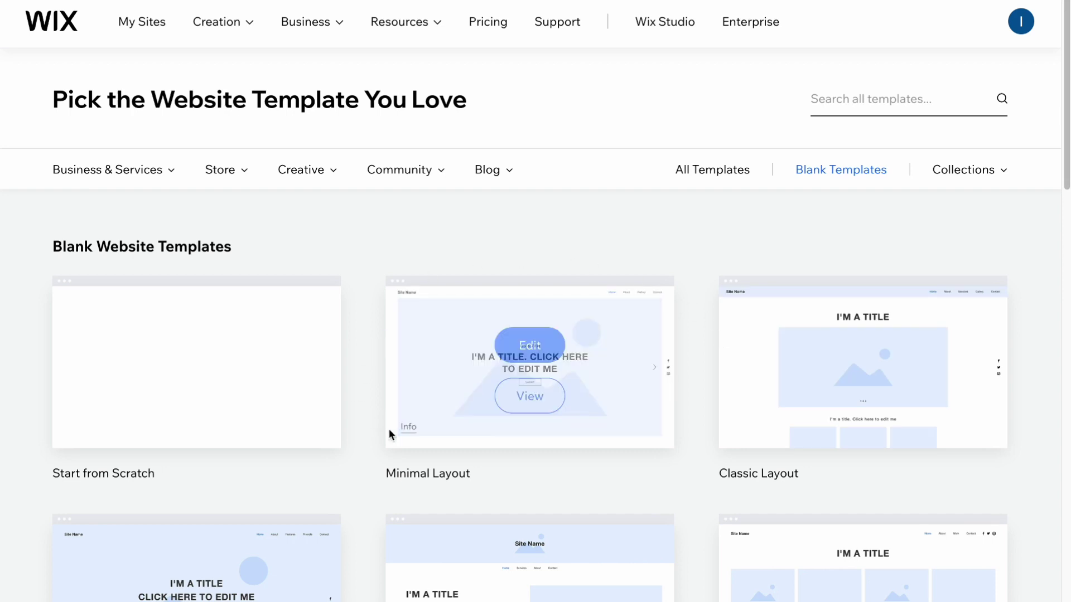
scroll(194, 467, "down", 1)
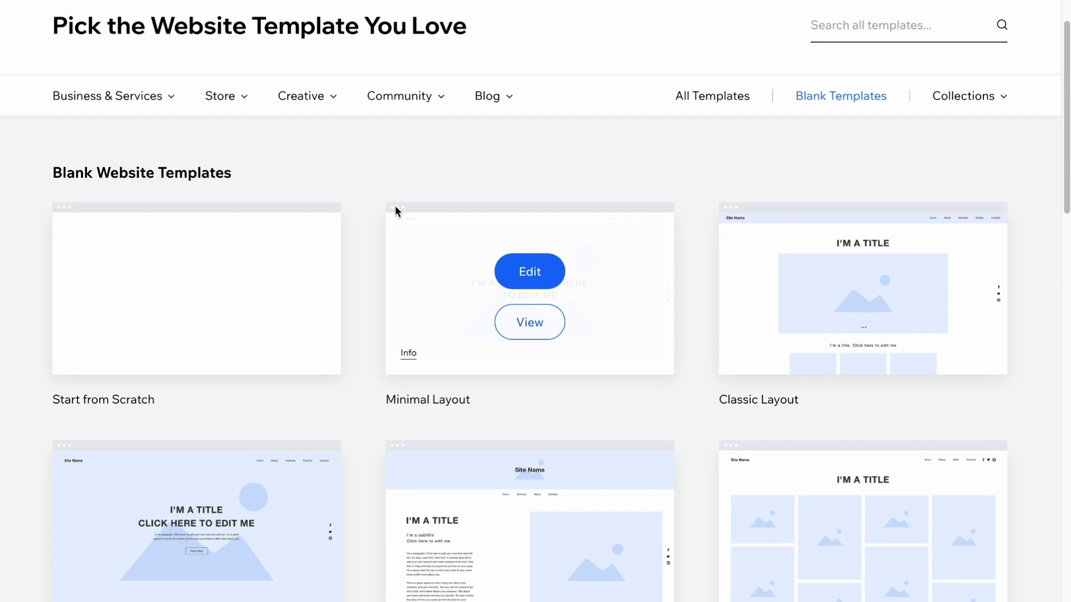
scroll(399, 139, "down", 1)
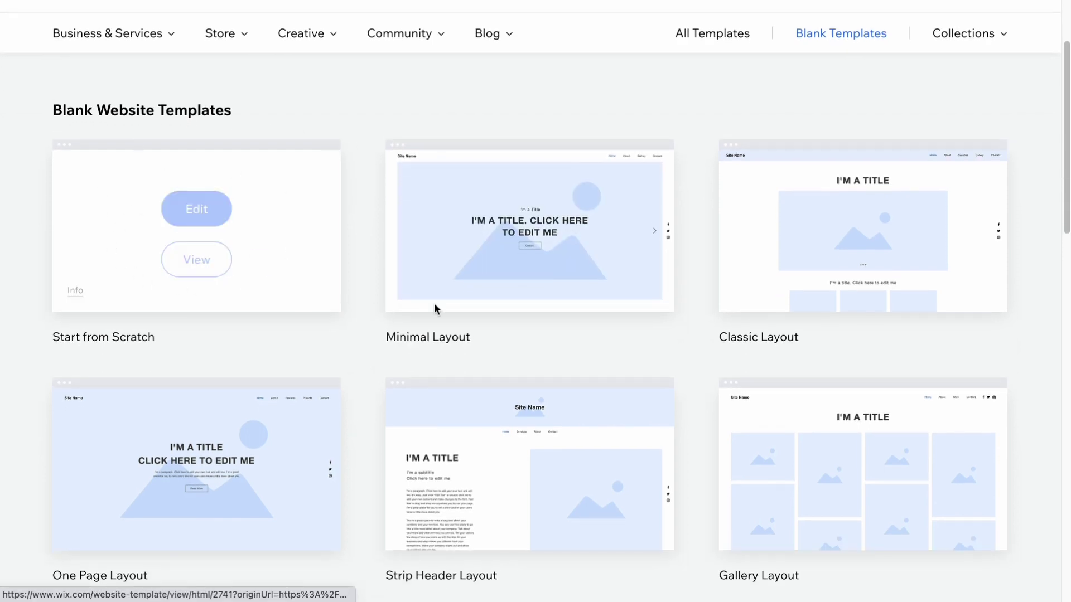
mouse_move(764, 267)
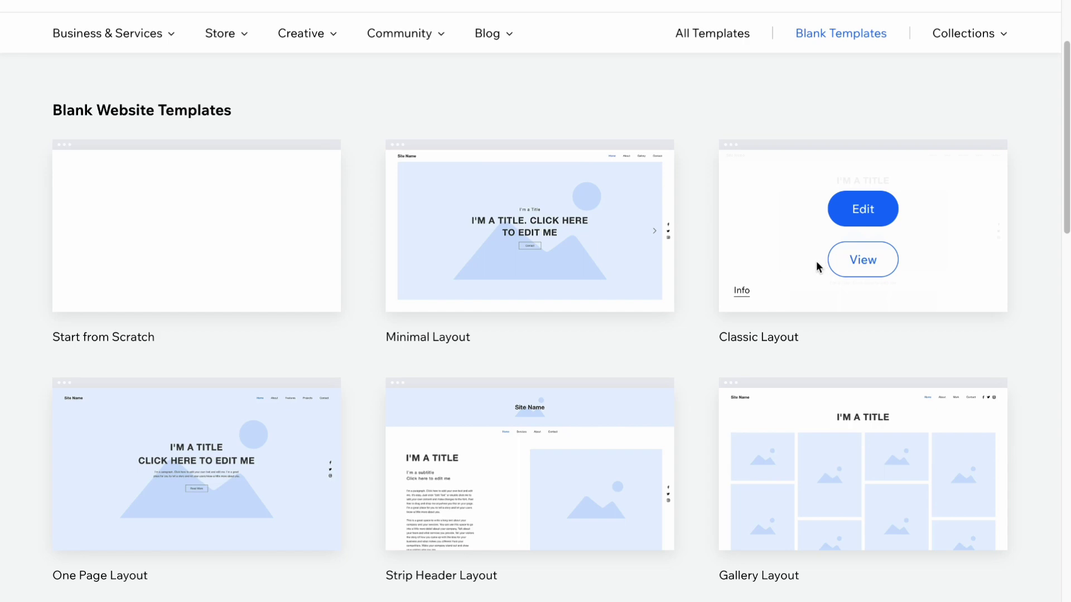
mouse_move(228, 378)
scroll(168, 372, "down", 8)
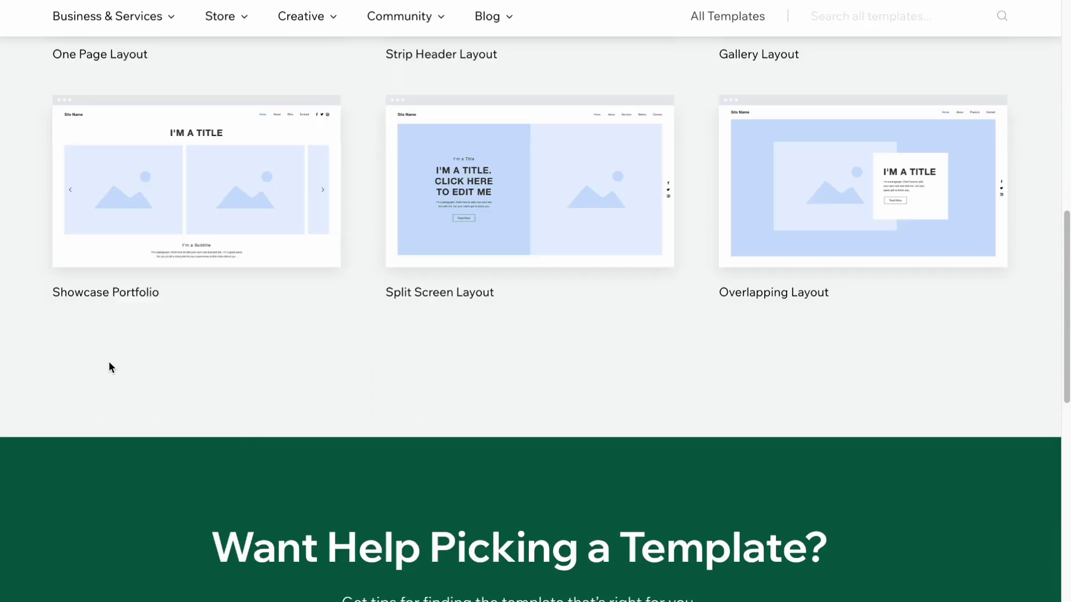
scroll(1040, 273, "up", 10)
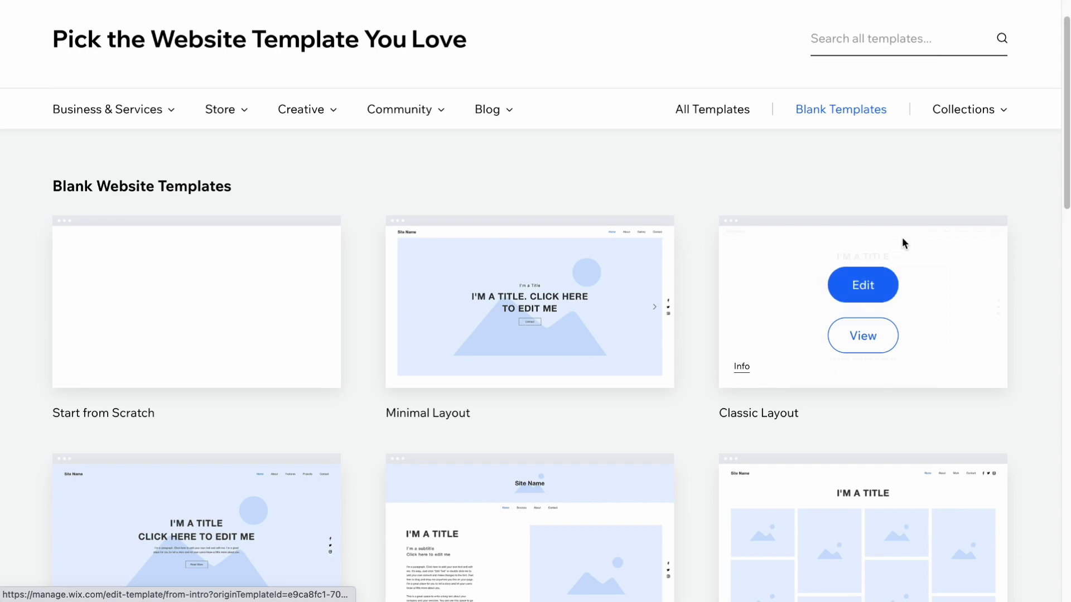
mouse_move(210, 316)
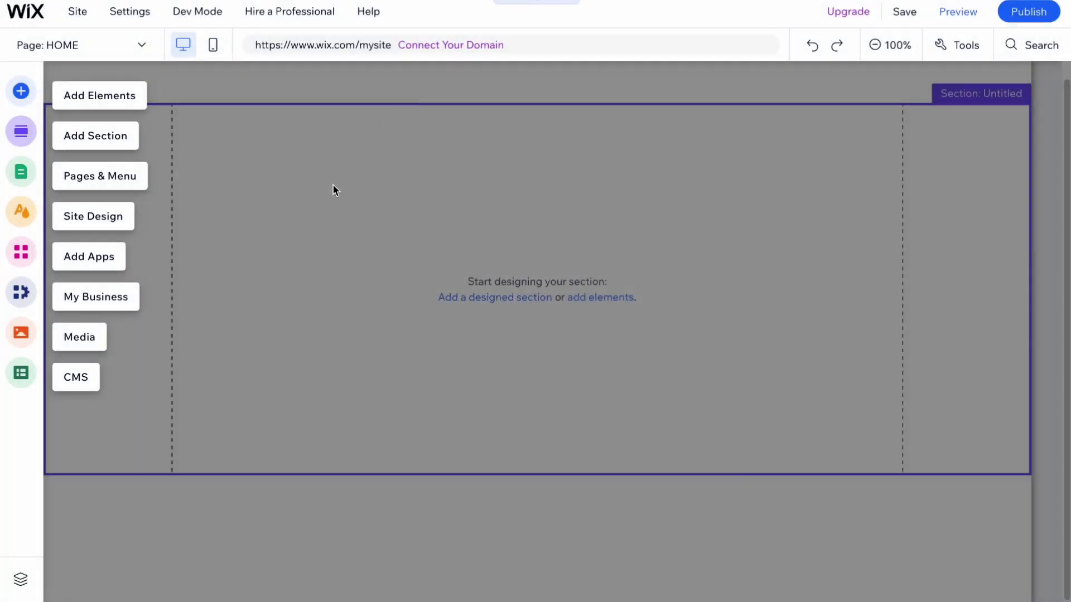
Show the Site Pages and Menu panel listing the HOME page.
left_click(21, 173)
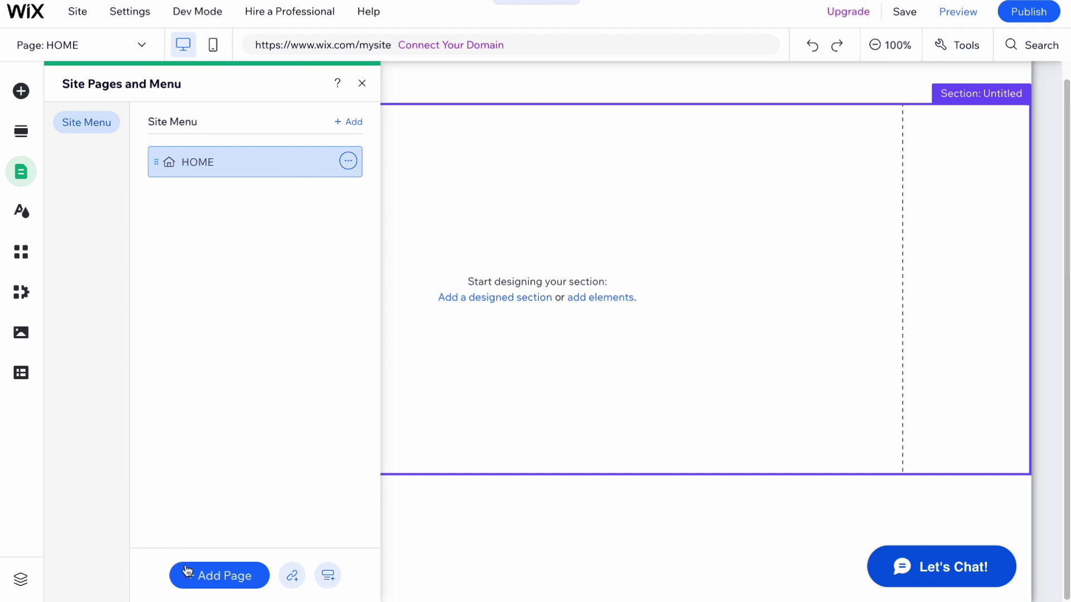
Add a blank page to the site, keeping the default name 'New Page'.
left_click(201, 573)
left_click(218, 576)
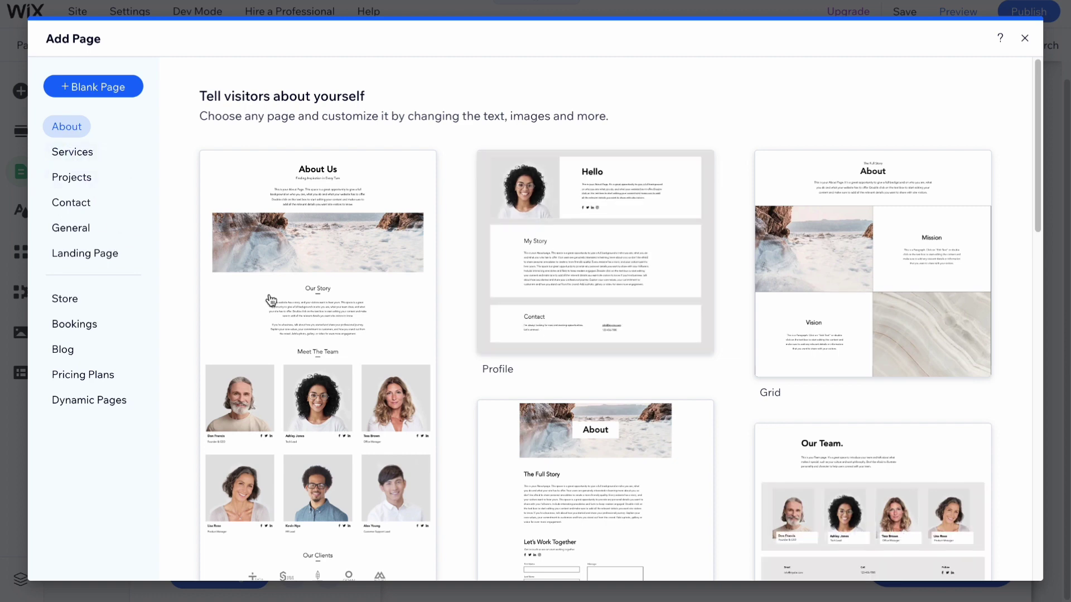
scroll(328, 414, "down", 3)
scroll(312, 352, "up", 2)
scroll(342, 339, "up", 1)
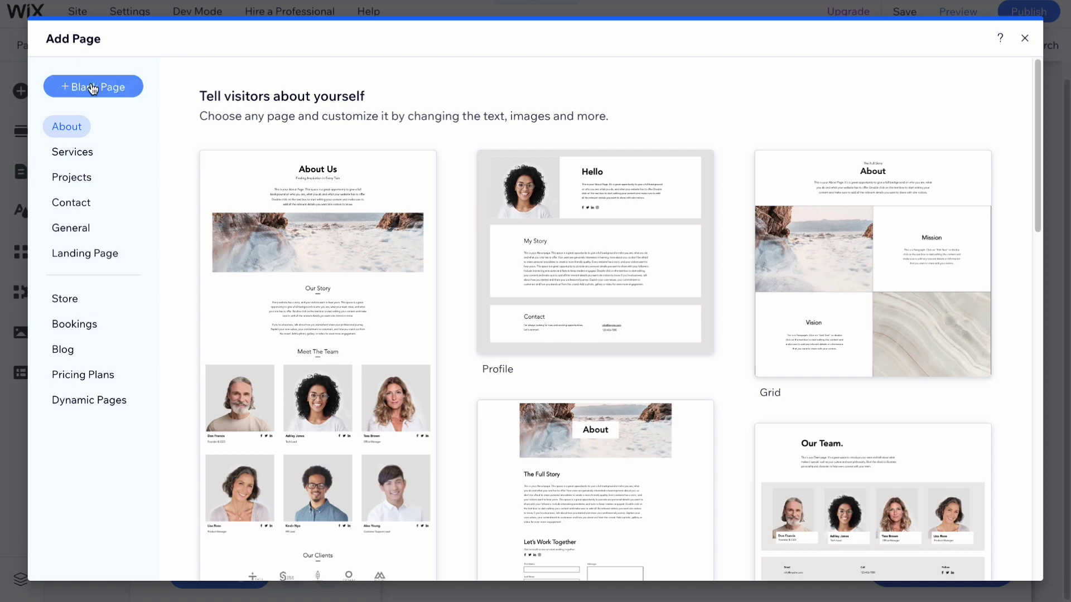
left_click(92, 87)
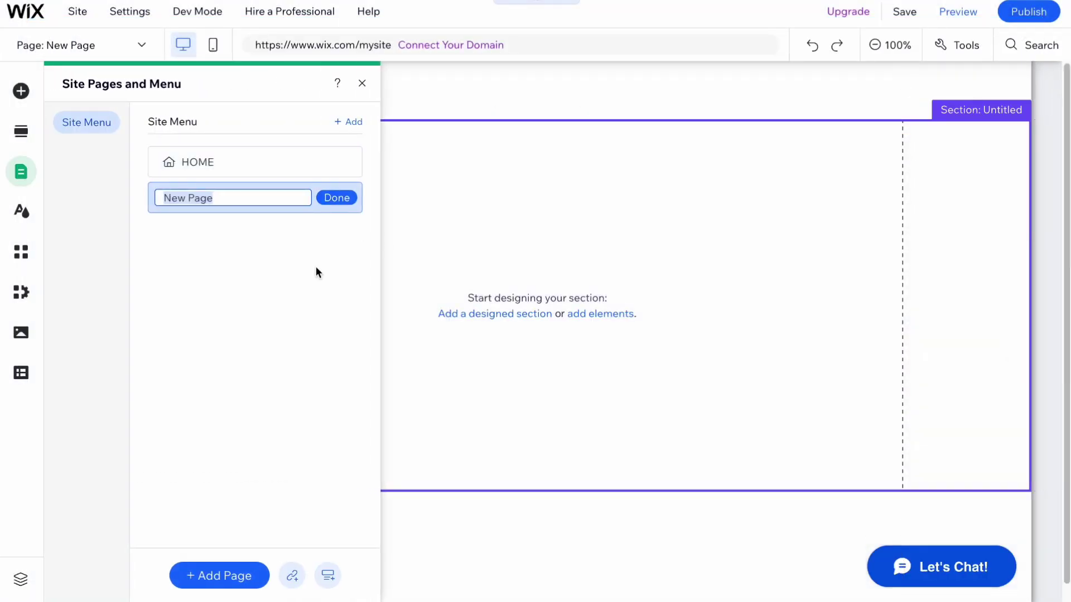
left_click(313, 254)
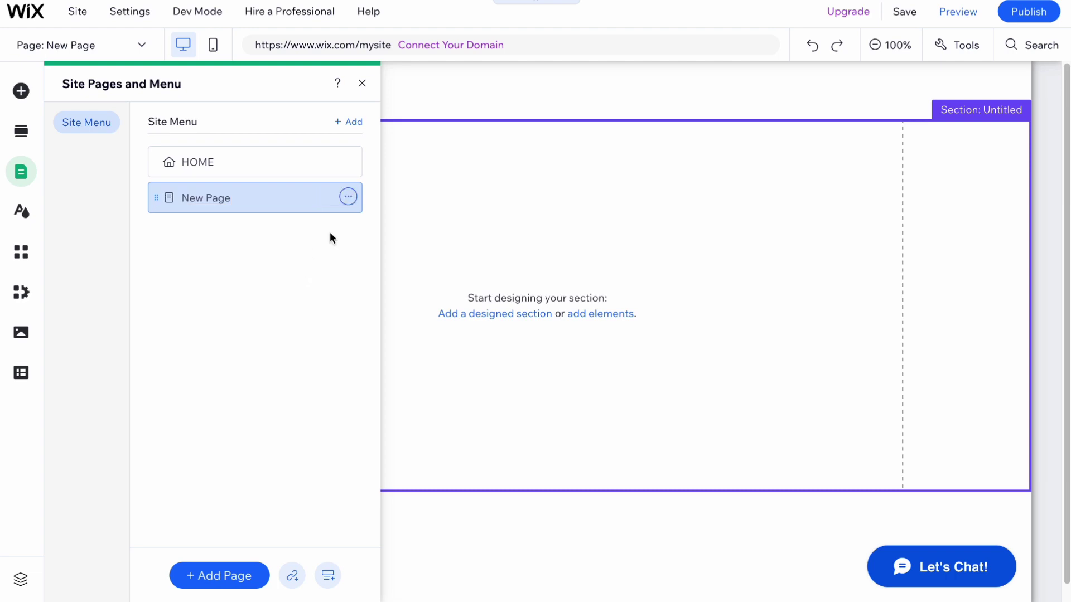
Delete 'New Page' from the site.
left_click(348, 196)
left_click(415, 461)
left_click(704, 357)
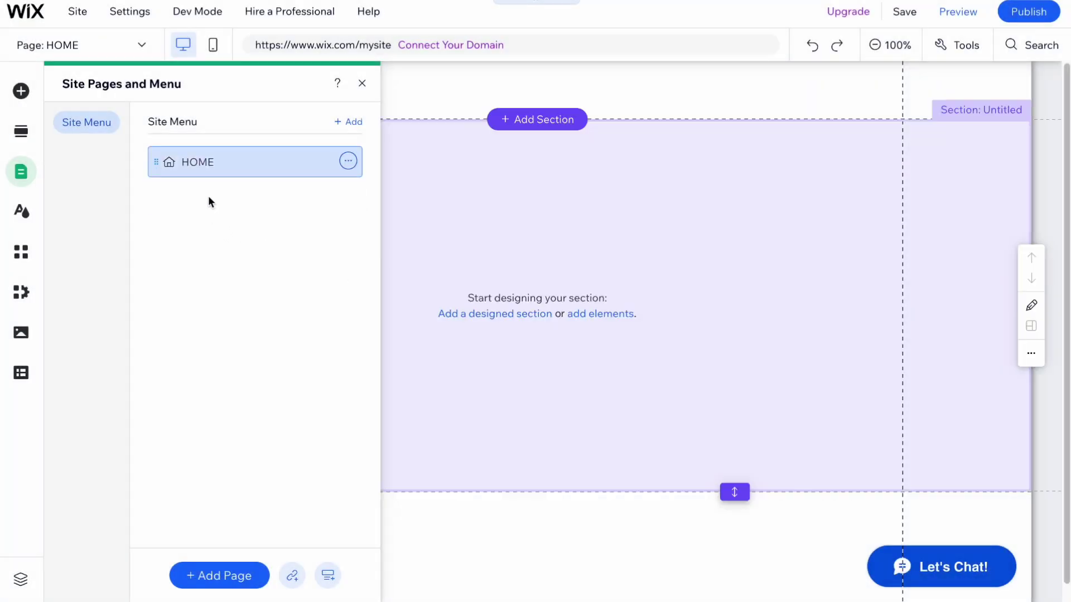
Add a page built from the About Us template.
left_click(230, 578)
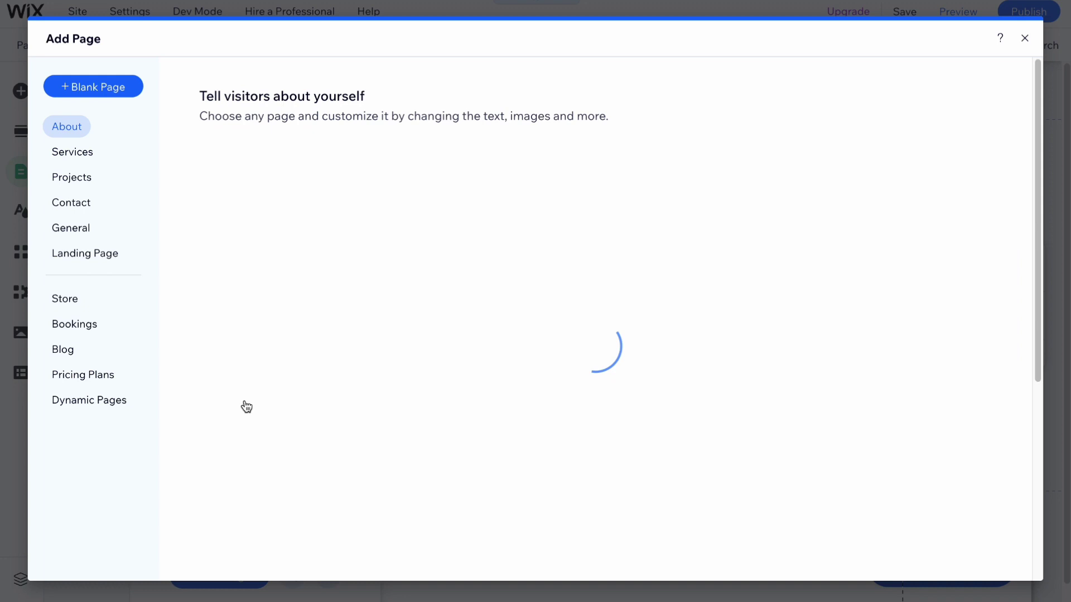
scroll(402, 373, "down", 10)
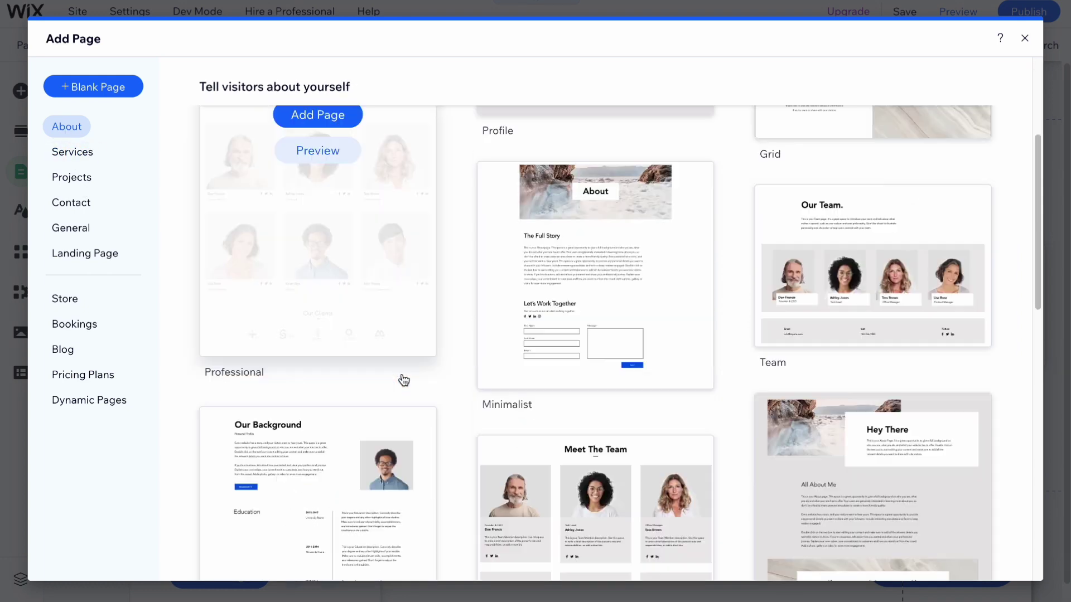
scroll(392, 367, "up", 3)
scroll(390, 362, "up", 7)
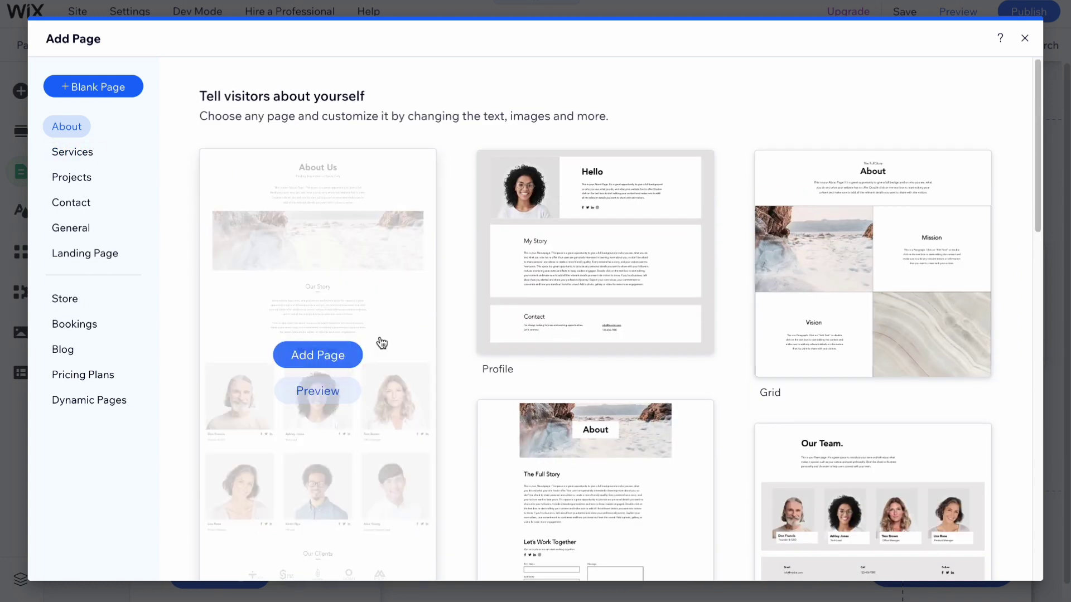
left_click(345, 353)
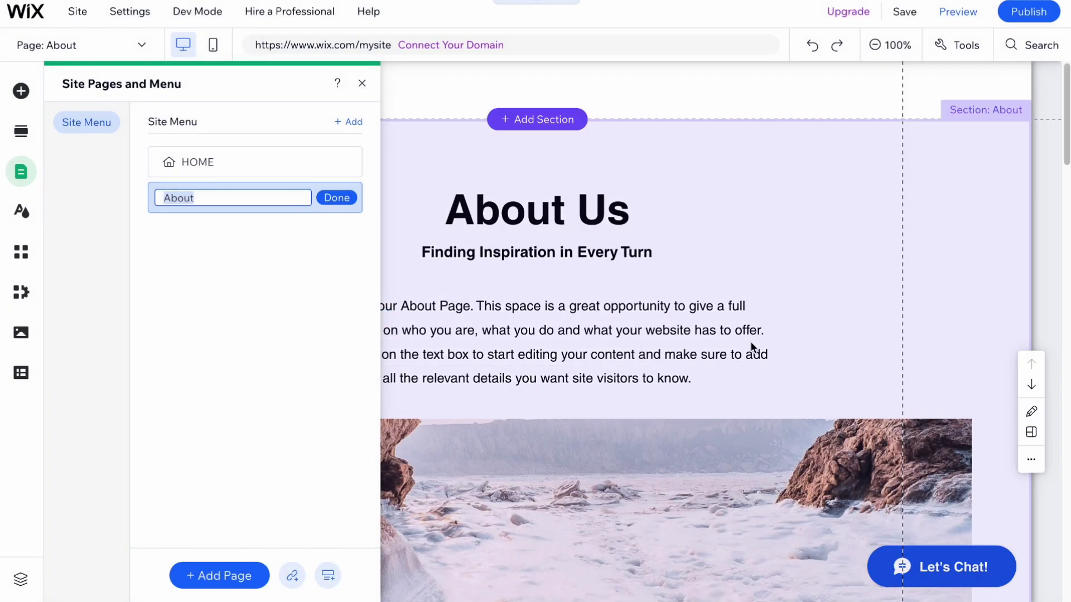
scroll(751, 347, "down", 15)
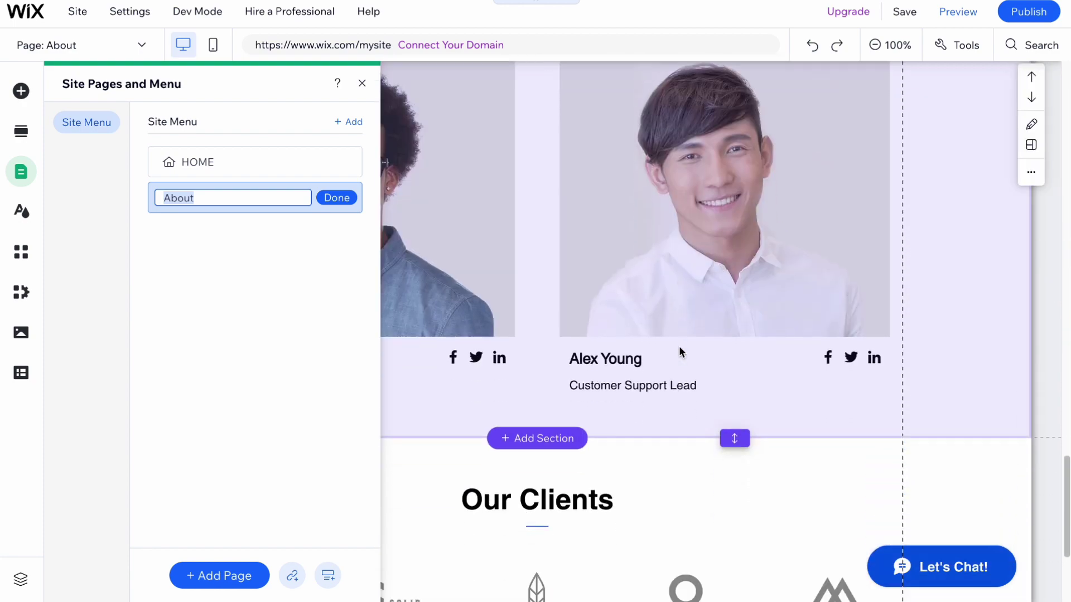
scroll(676, 349, "up", 15)
Keep the About page name, then return to HOME and select its empty section.
left_click(264, 349)
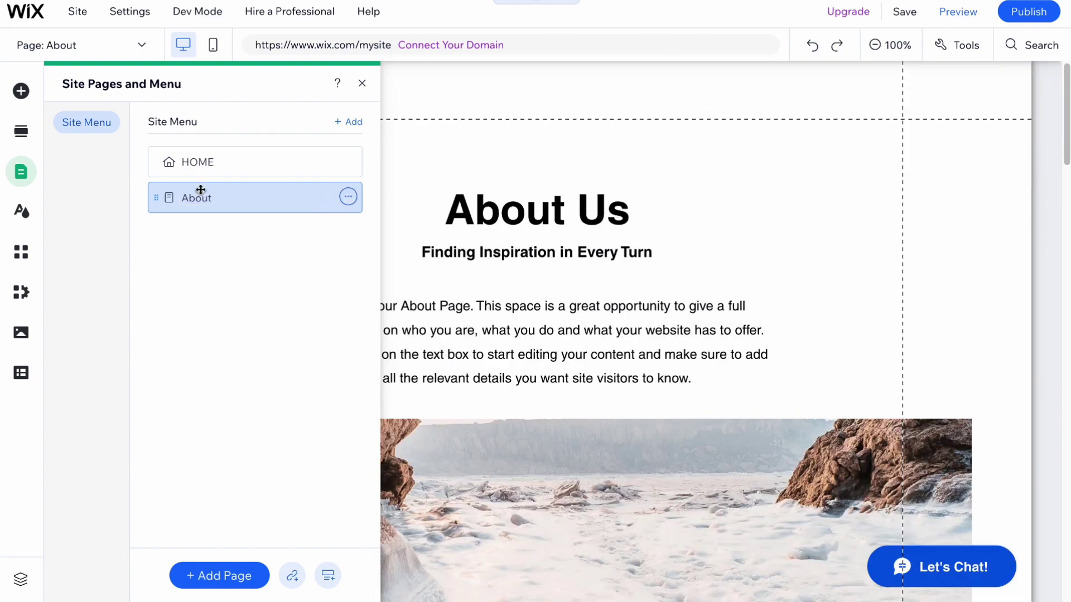
left_click(194, 170)
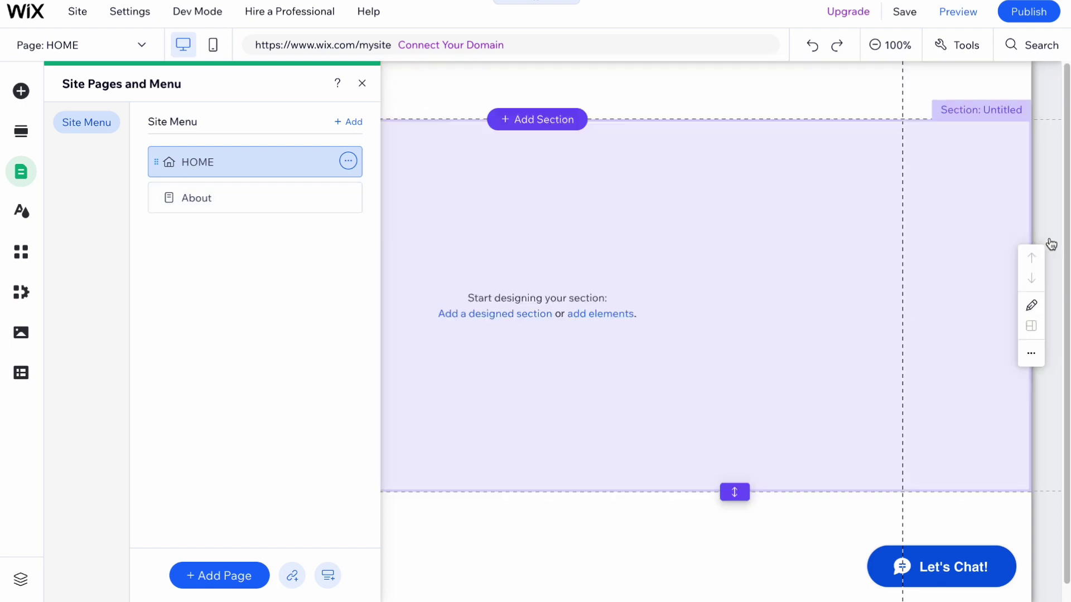
left_click(465, 158)
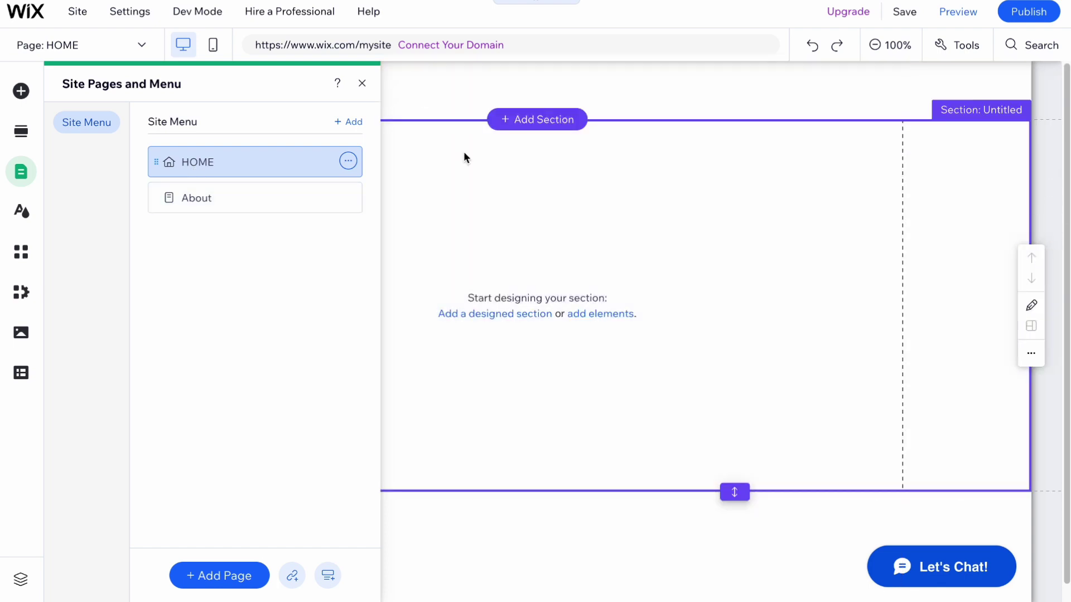
Add the 'Grow Your Vision' Welcome section to the Home page.
left_click(362, 83)
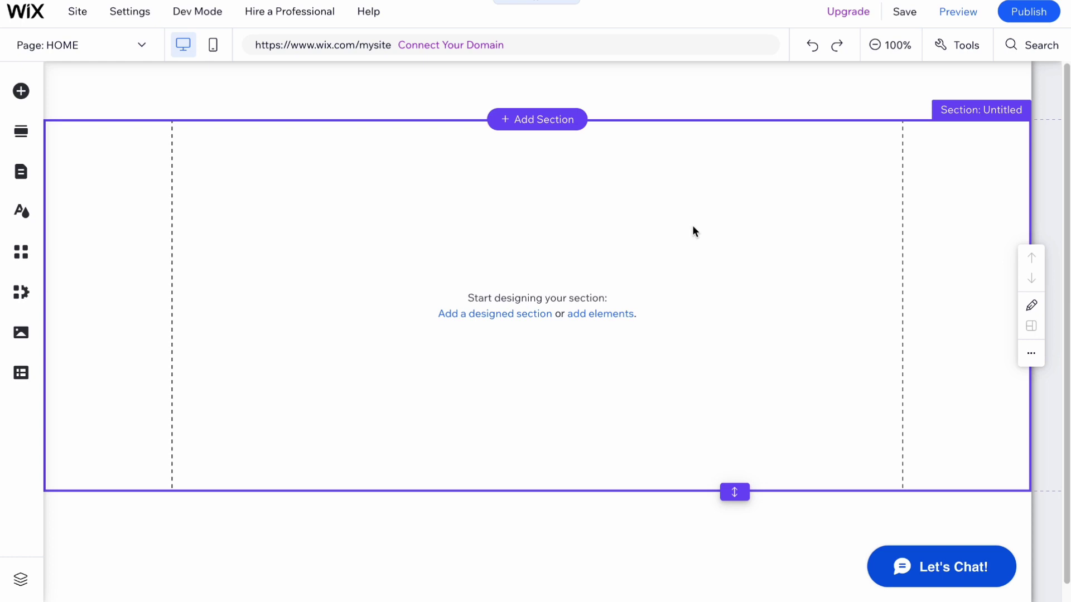
left_click(537, 123)
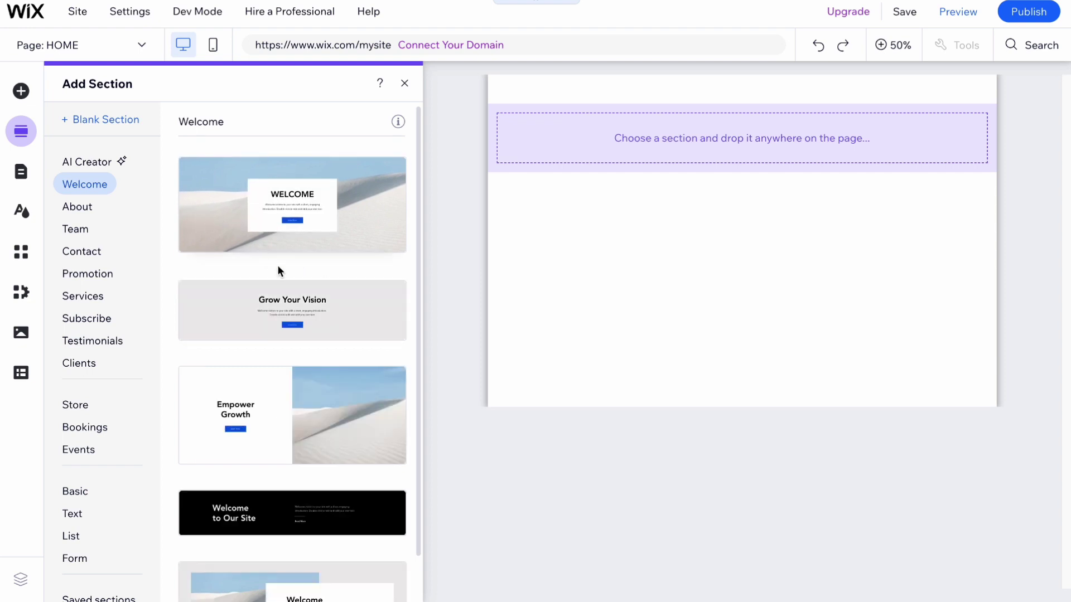
scroll(98, 311, "down", 1)
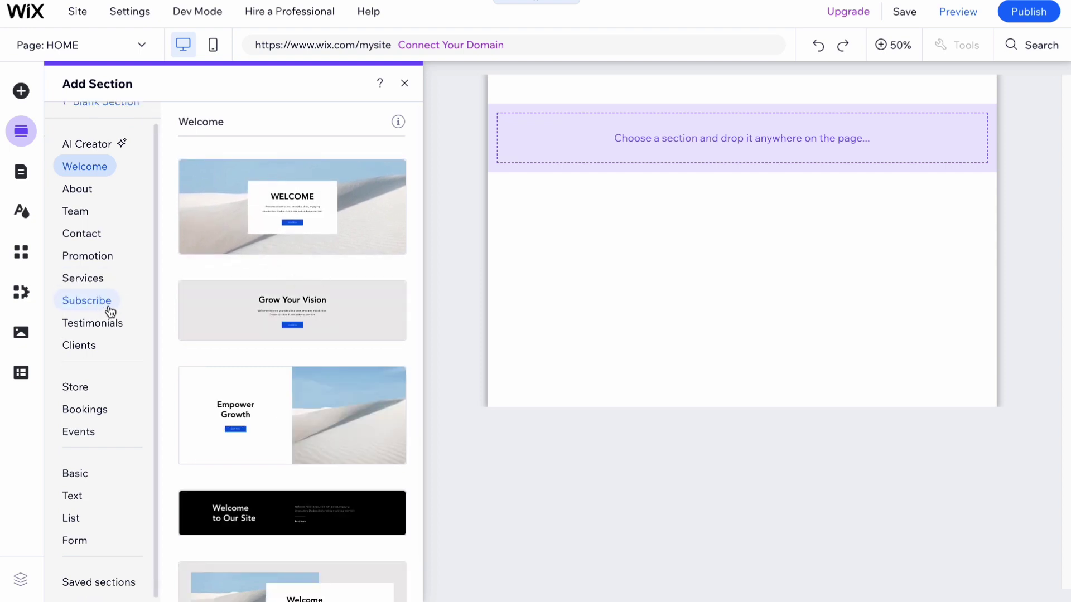
scroll(102, 299, "up", 1)
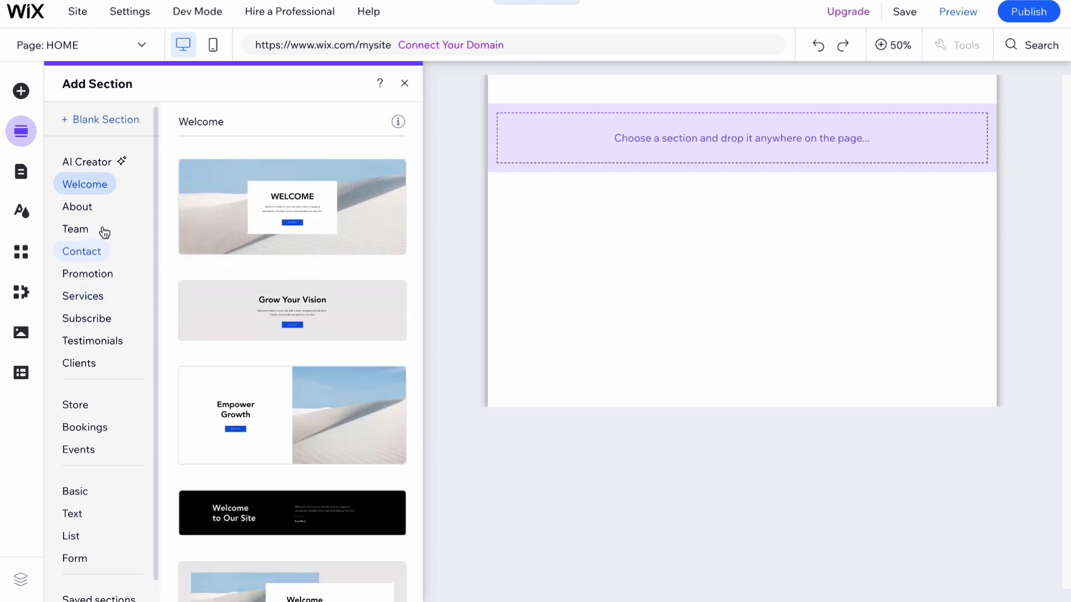
left_click(87, 167)
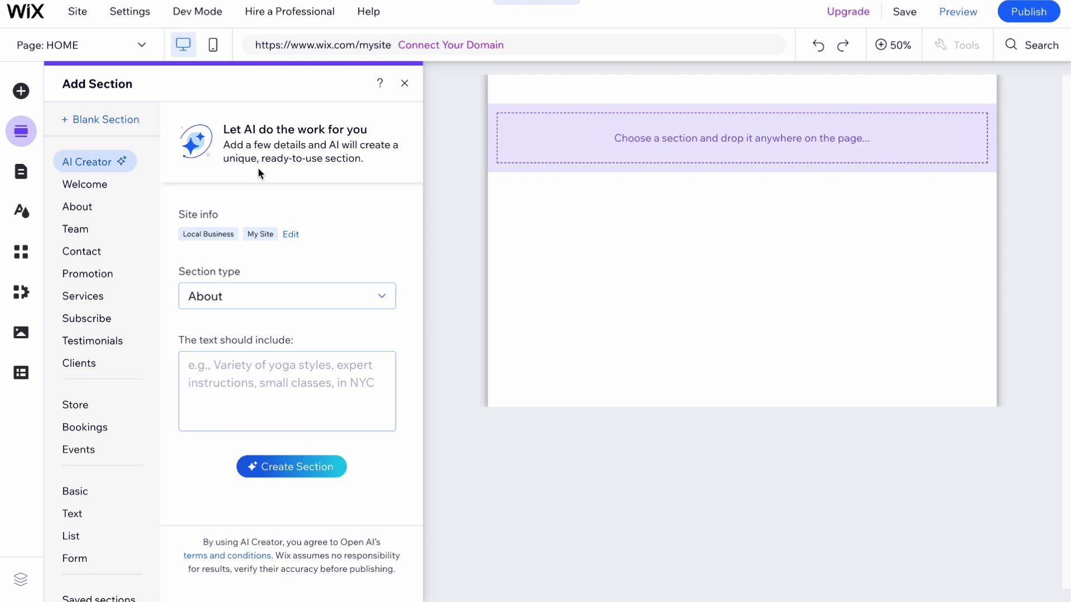
left_click(114, 189)
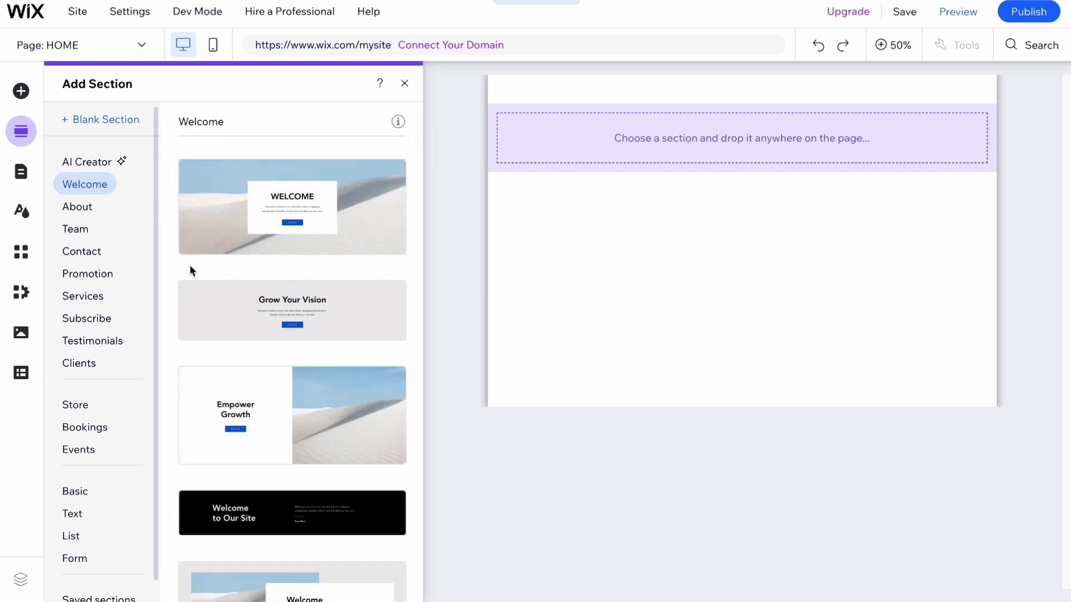
left_click(334, 304)
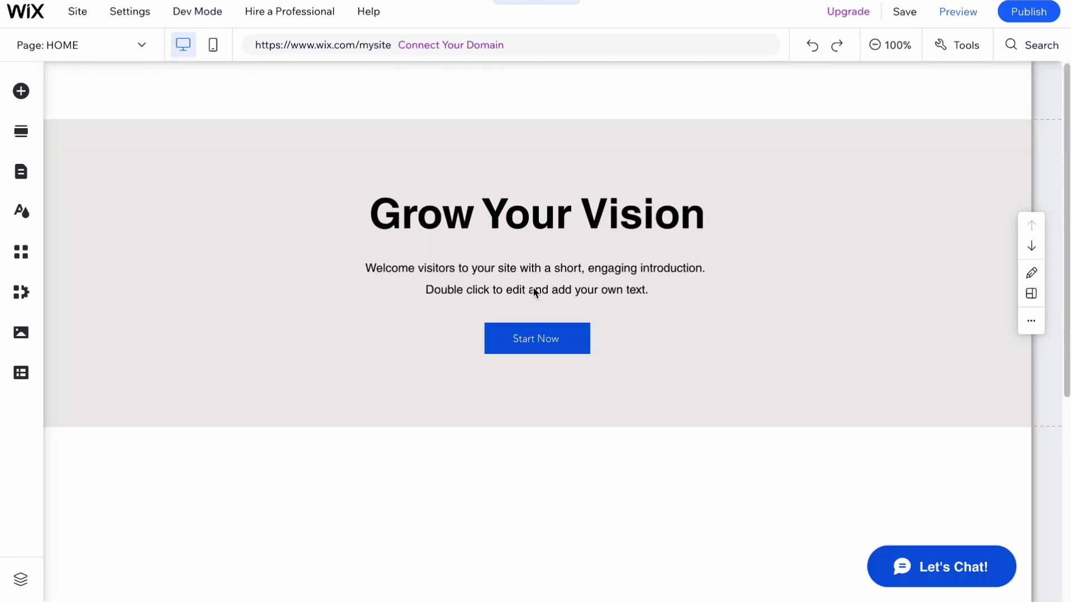
Add an About section with a portrait photo below the welcome section.
left_click(543, 429)
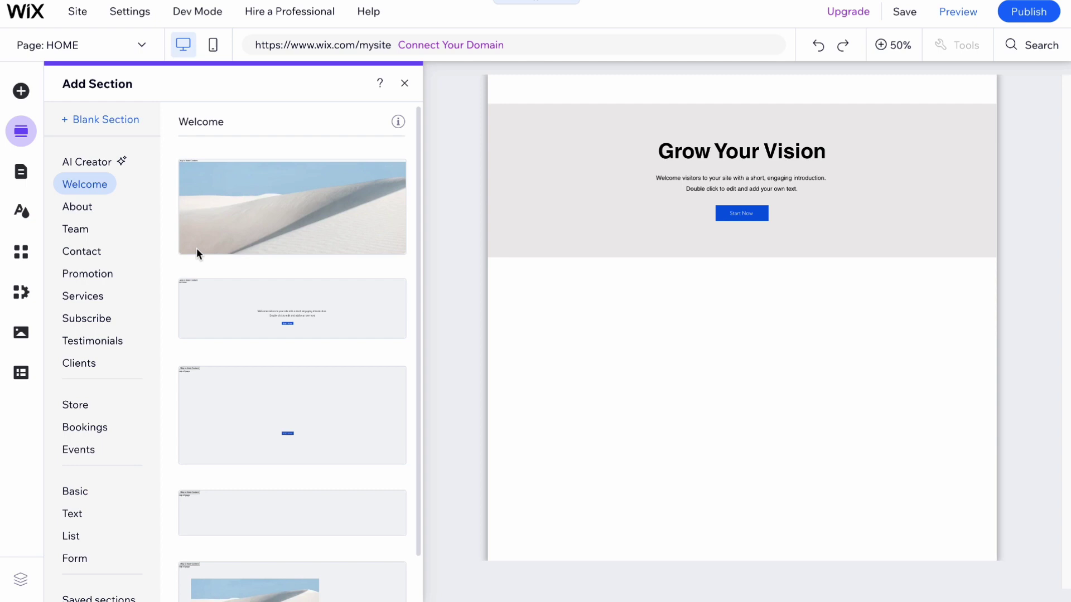
left_click(76, 207)
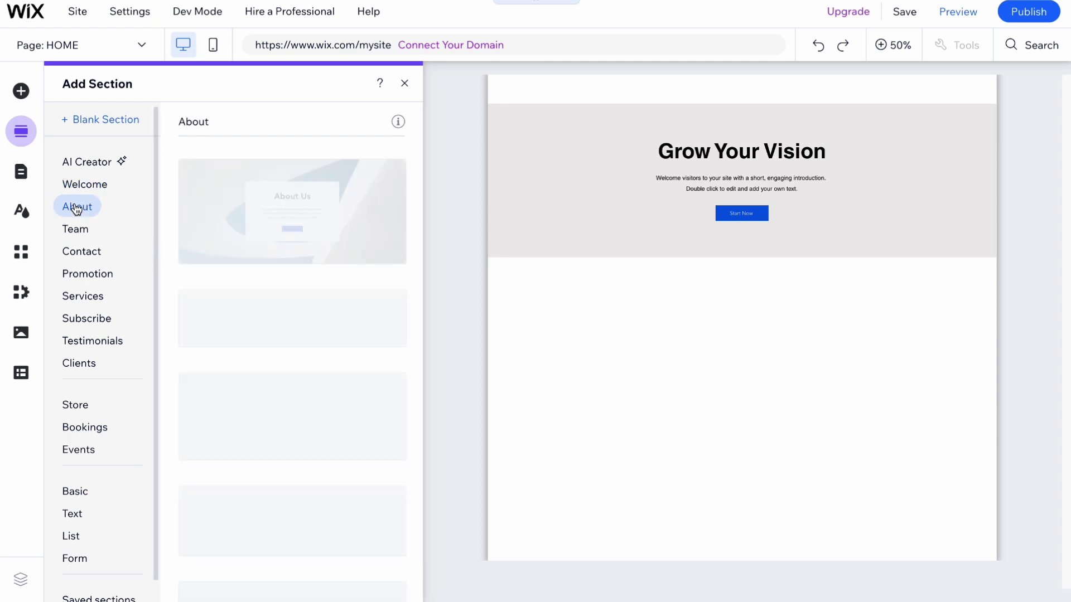
scroll(311, 297, "down", 3)
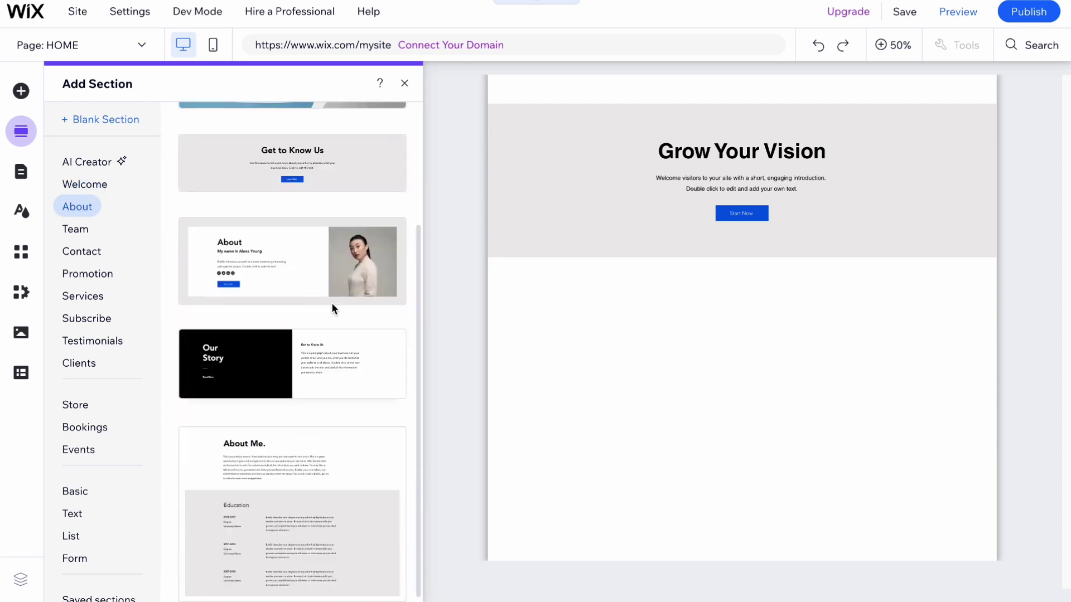
left_click(302, 252)
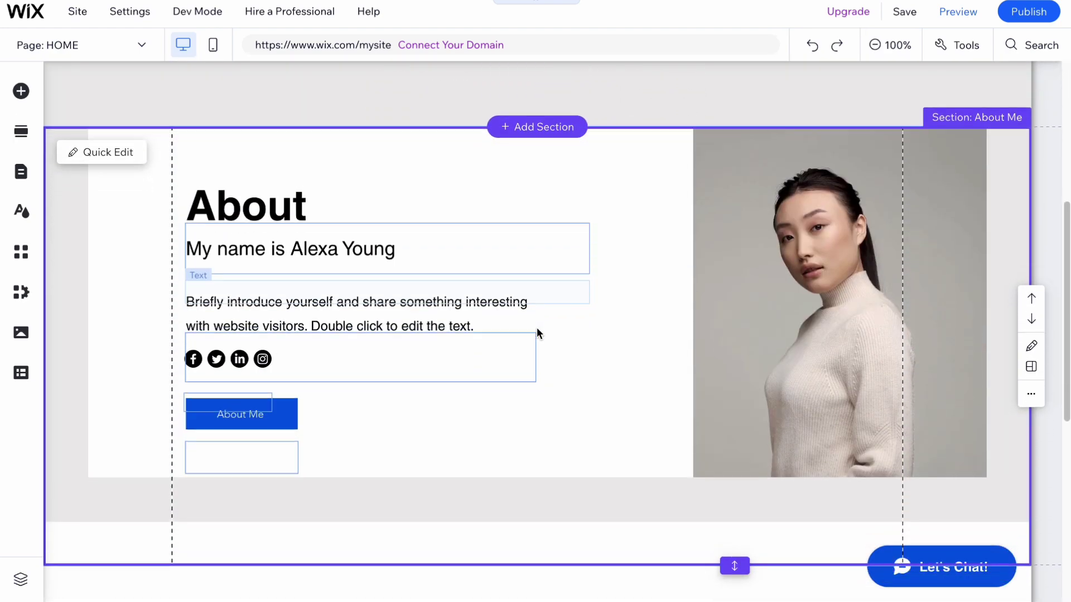
scroll(583, 383, "down", 1)
Add a Services section below the About section.
left_click(560, 520)
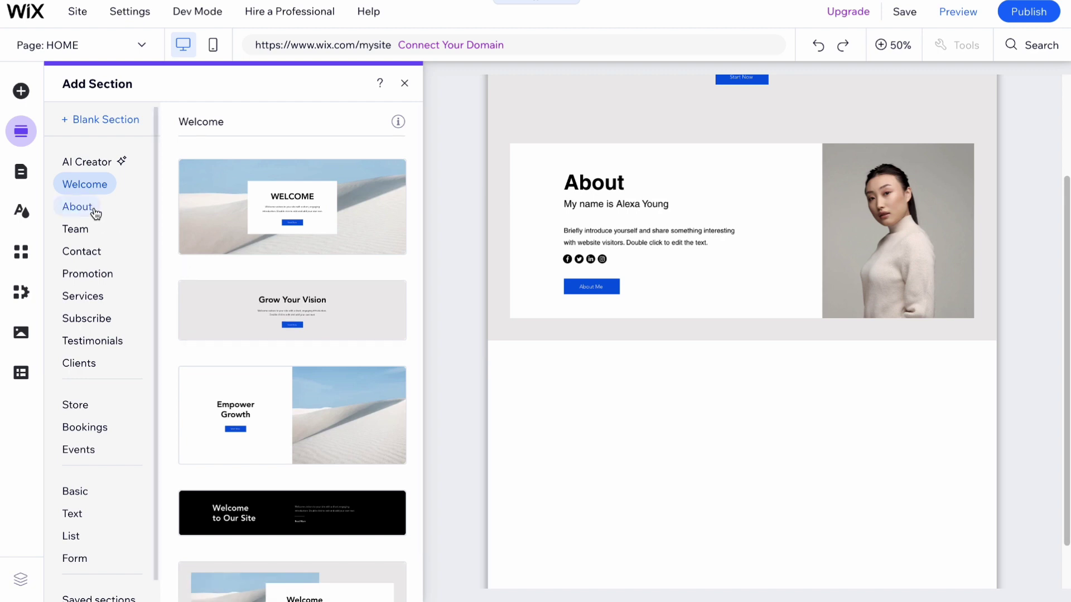
left_click(76, 291)
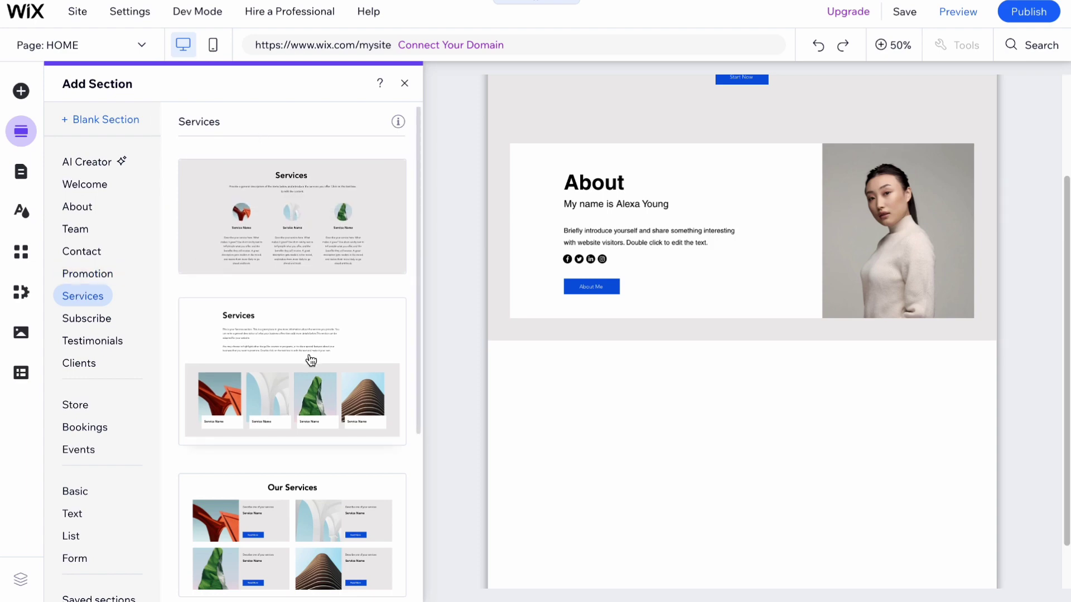
left_click(372, 358)
scroll(441, 317, "down", 15)
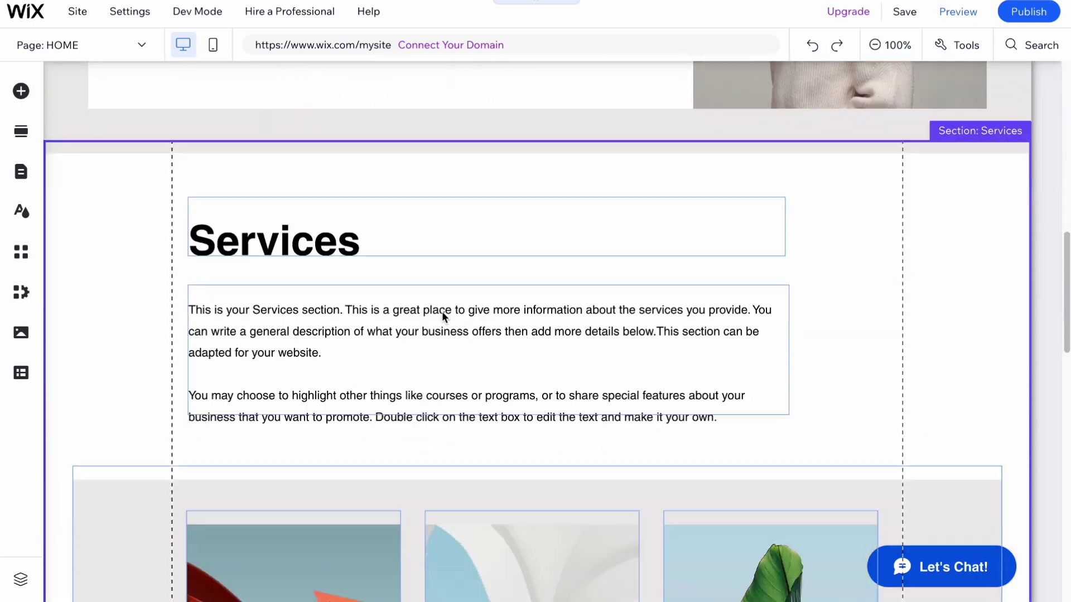
scroll(441, 317, "up", 10)
scroll(443, 317, "up", 7)
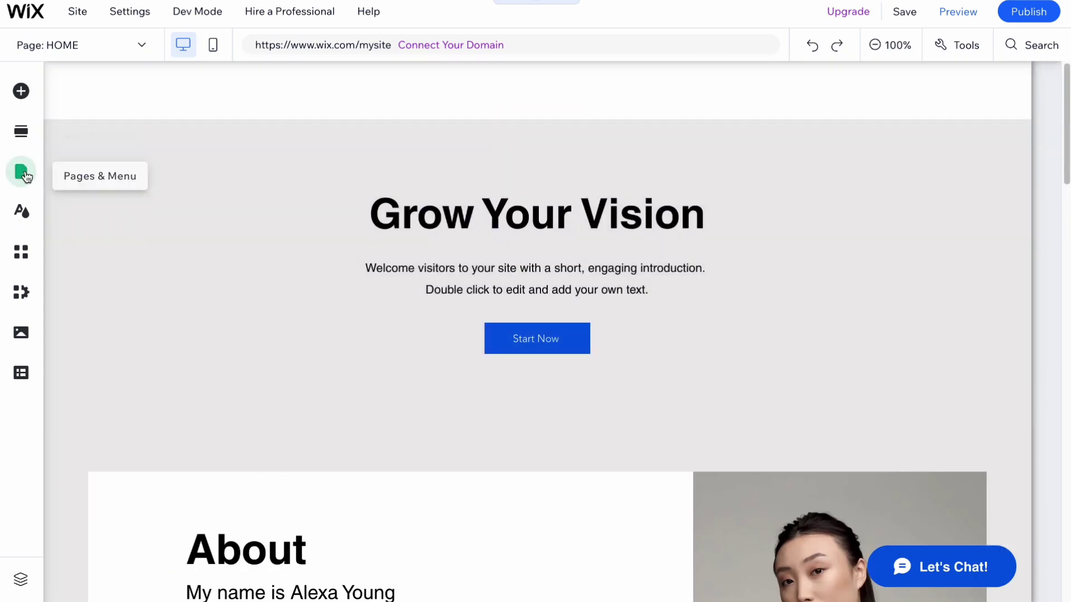
Check the About page, then return to HOME and close the pages list.
left_click(26, 176)
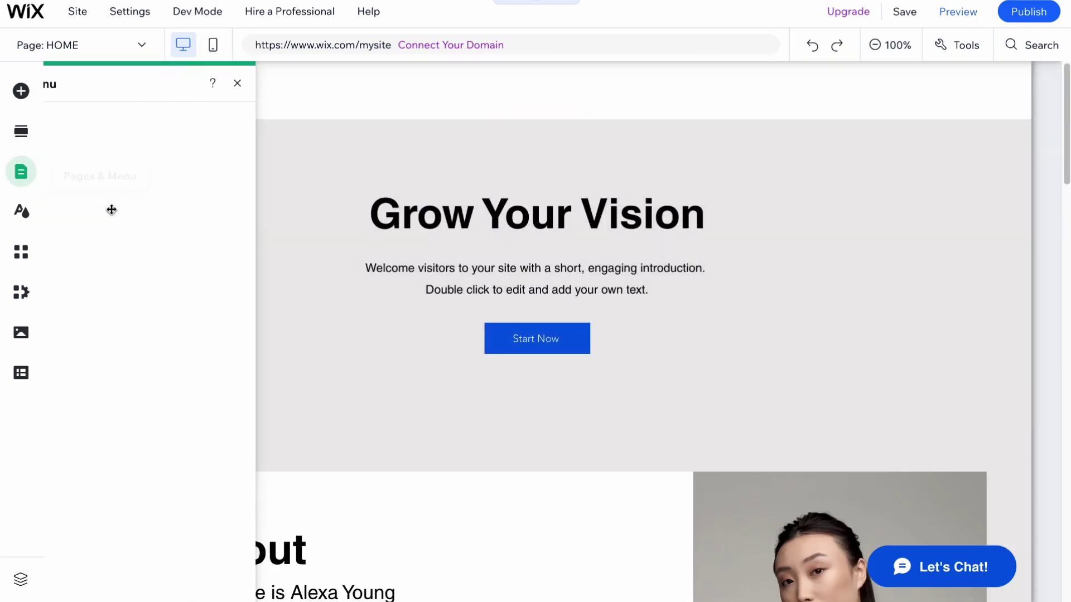
left_click(223, 202)
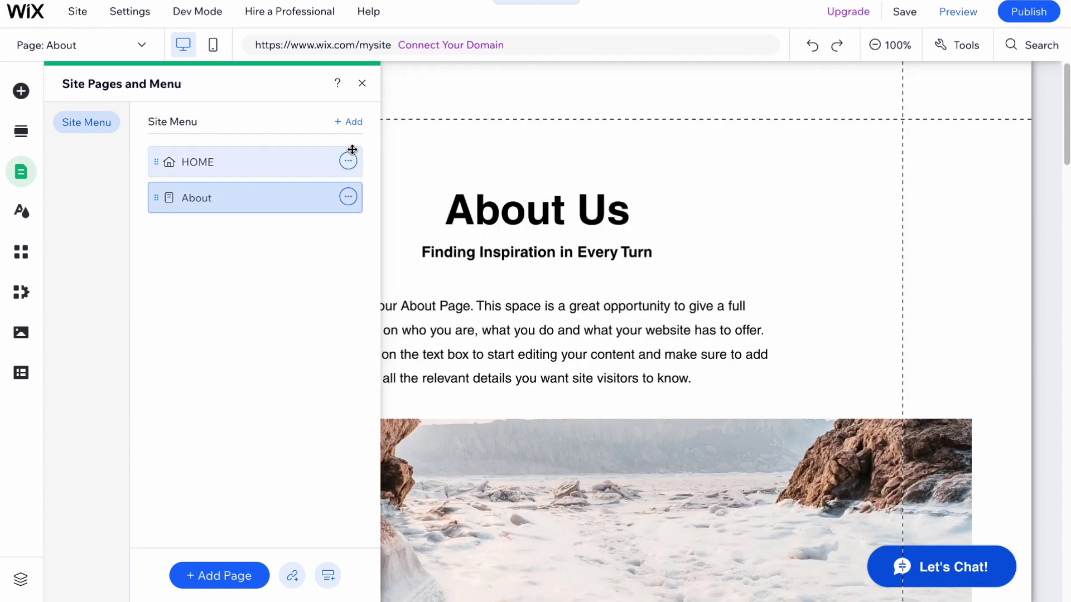
left_click(194, 163)
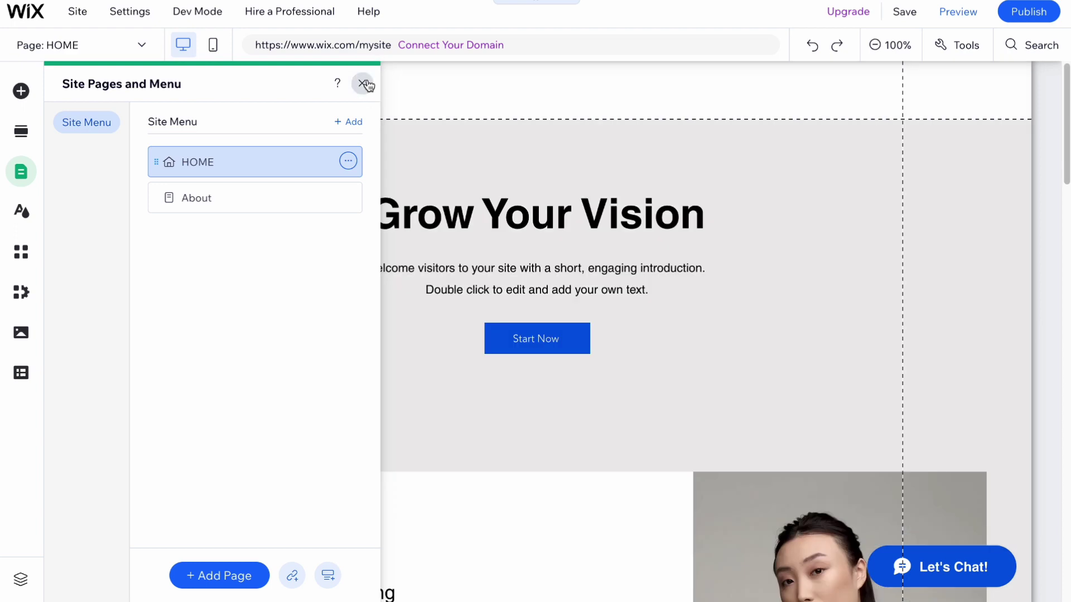
left_click(362, 83)
Move the 'Grow Your Vision' title slightly up and left.
scroll(813, 352, "down", 4)
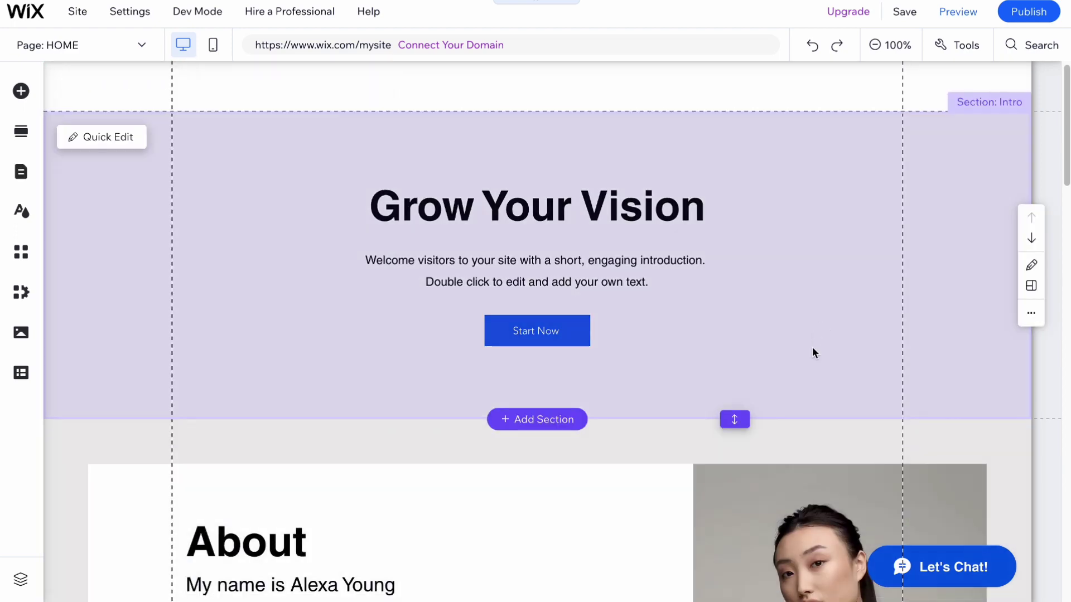
scroll(603, 357, "down", 2)
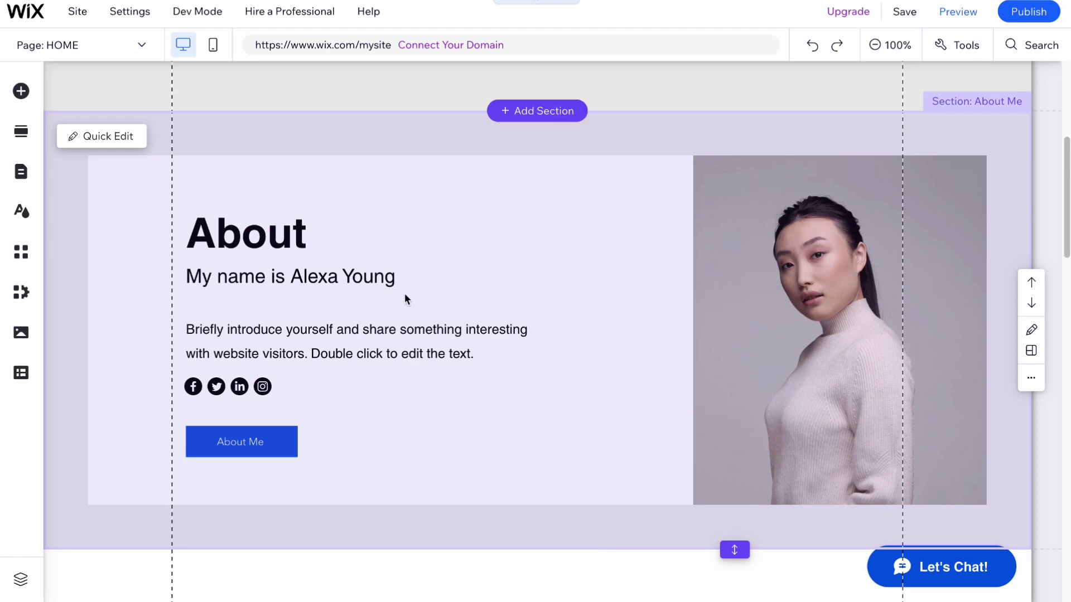
scroll(406, 293, "up", 6)
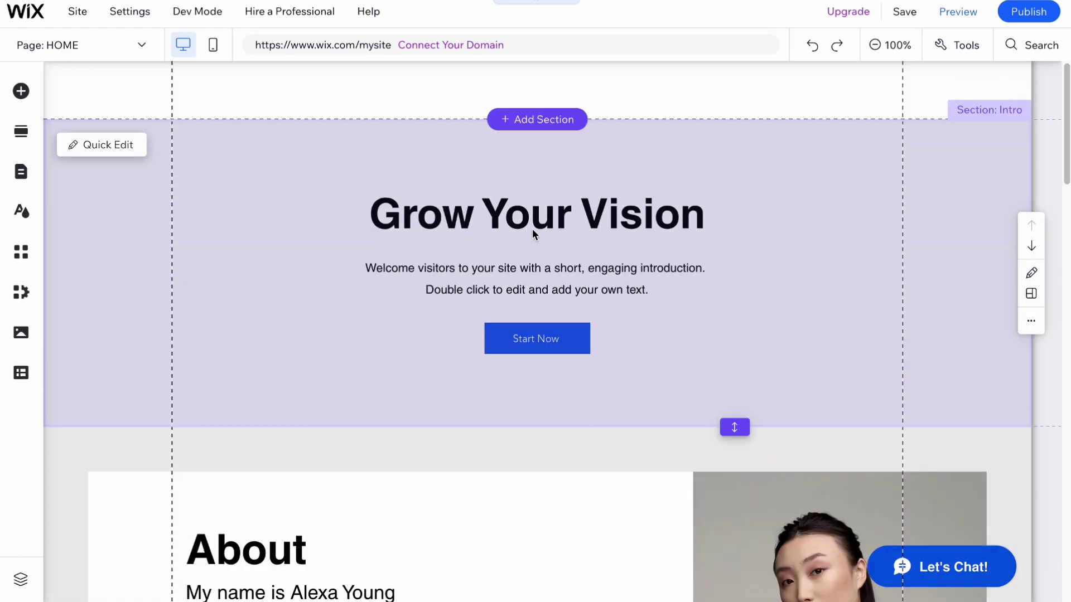
left_click_drag(580, 220, 564, 206)
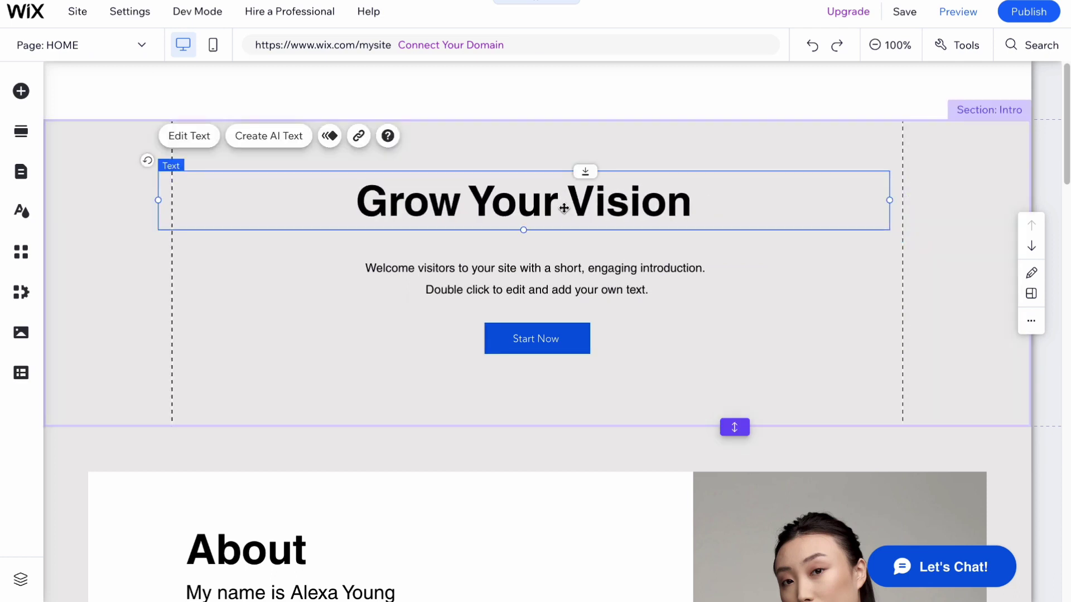
Retitle the heading 'HelperMan Website' and nudge the heading and welcome paragraph into place.
double_click(587, 207)
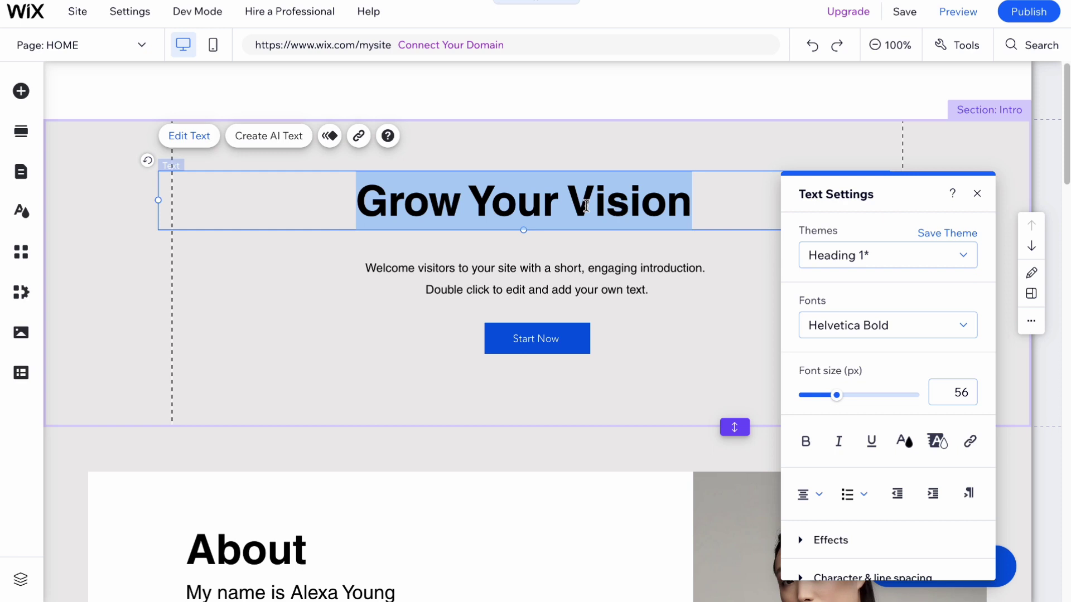
type("Helper")
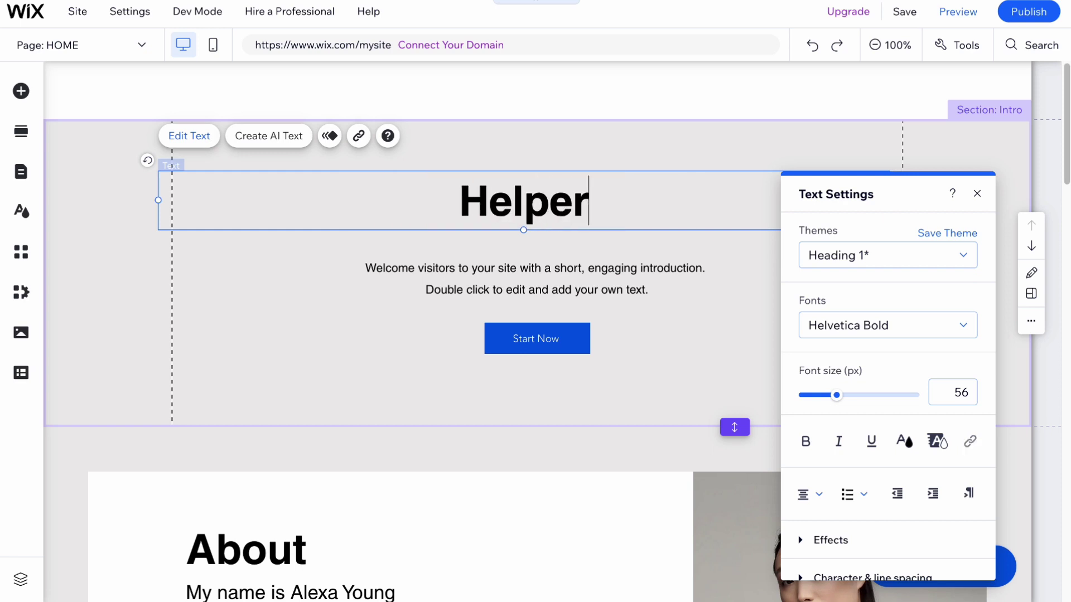
type("Man We")
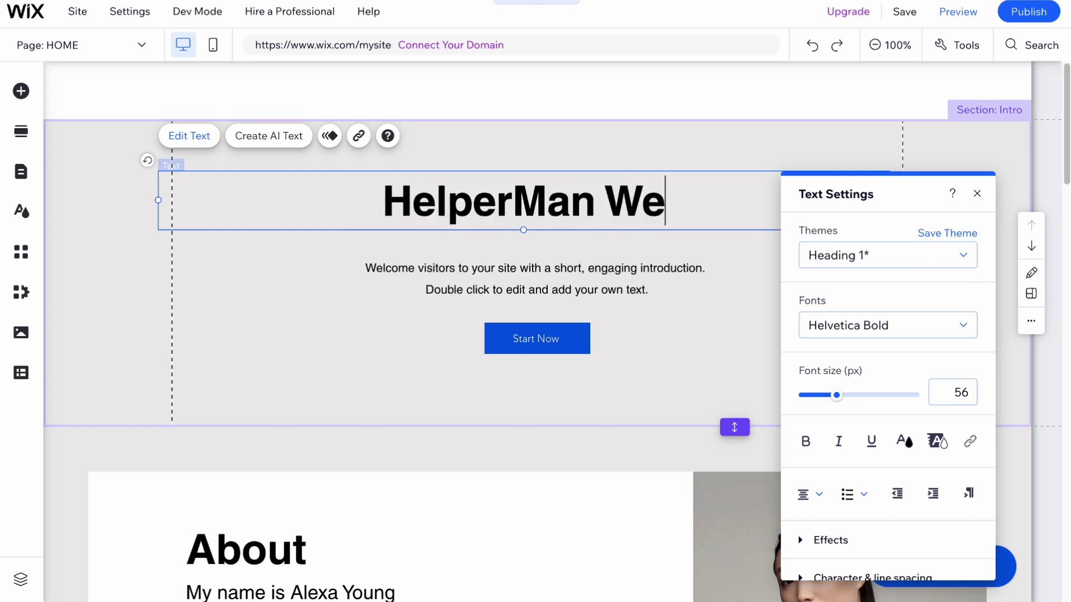
type("bsite")
key("Escape")
left_click_drag(547, 209, 561, 203)
left_click(546, 281)
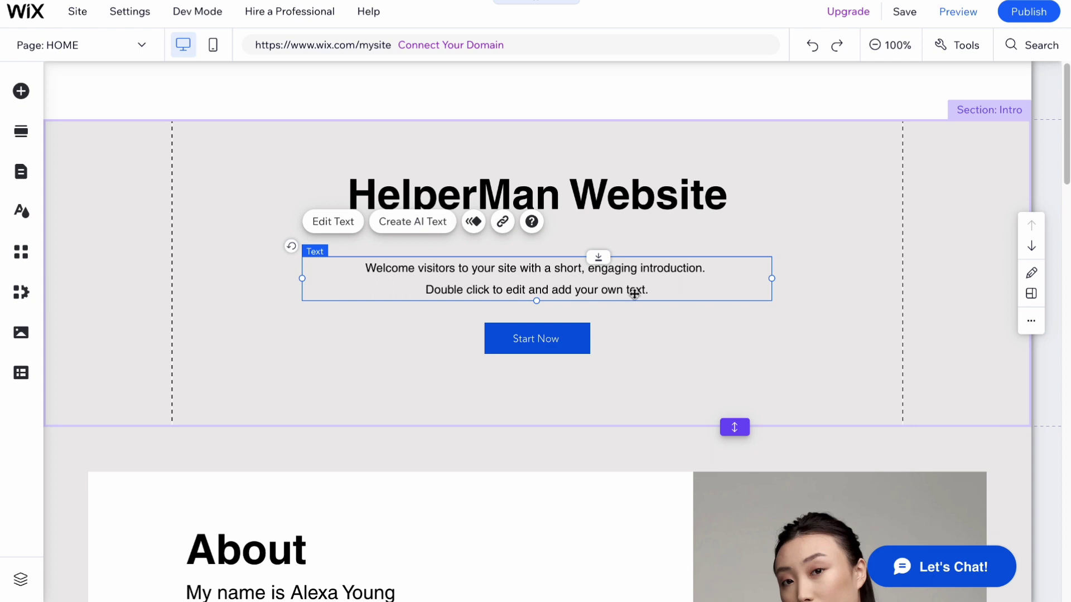
mouse_move(634, 294)
left_mouse_down()
mouse_move(558, 285)
mouse_move(653, 294)
mouse_move(635, 299)
left_mouse_up()
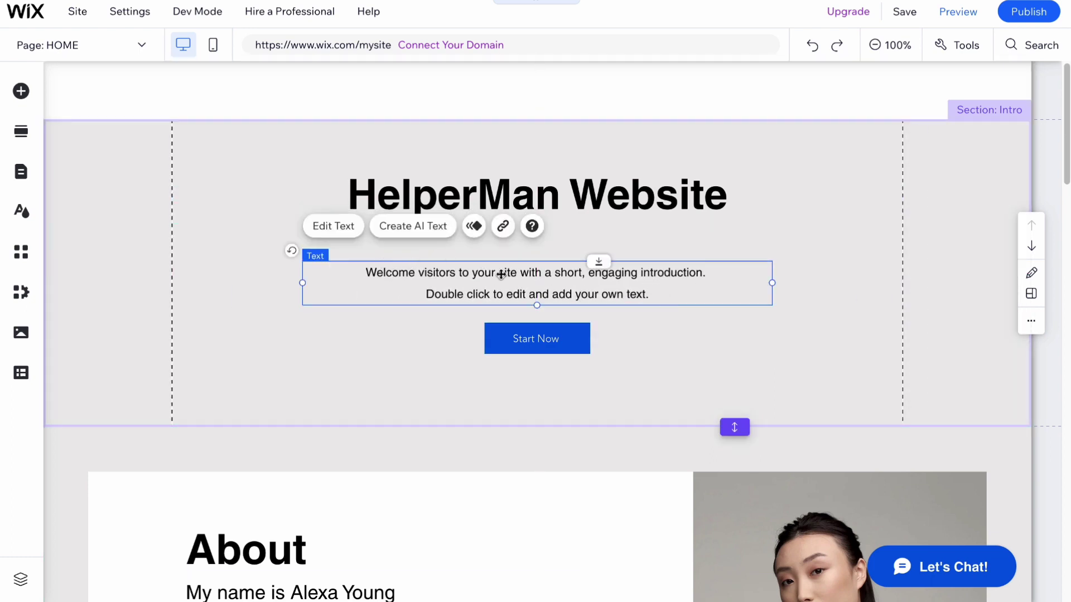
left_click_drag(500, 274, 516, 279)
left_click(435, 226)
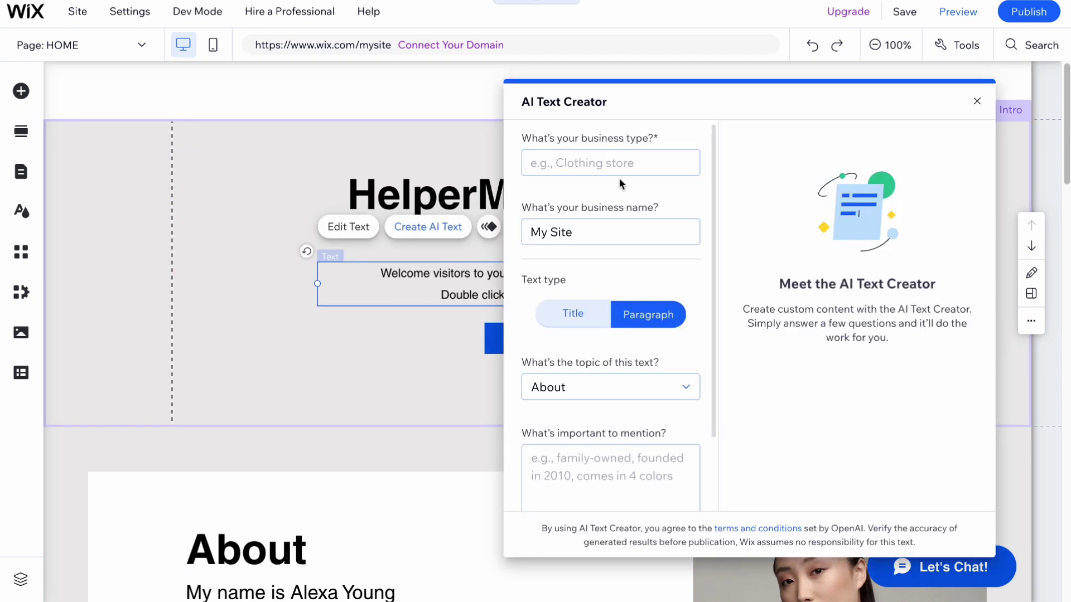
left_click(651, 164)
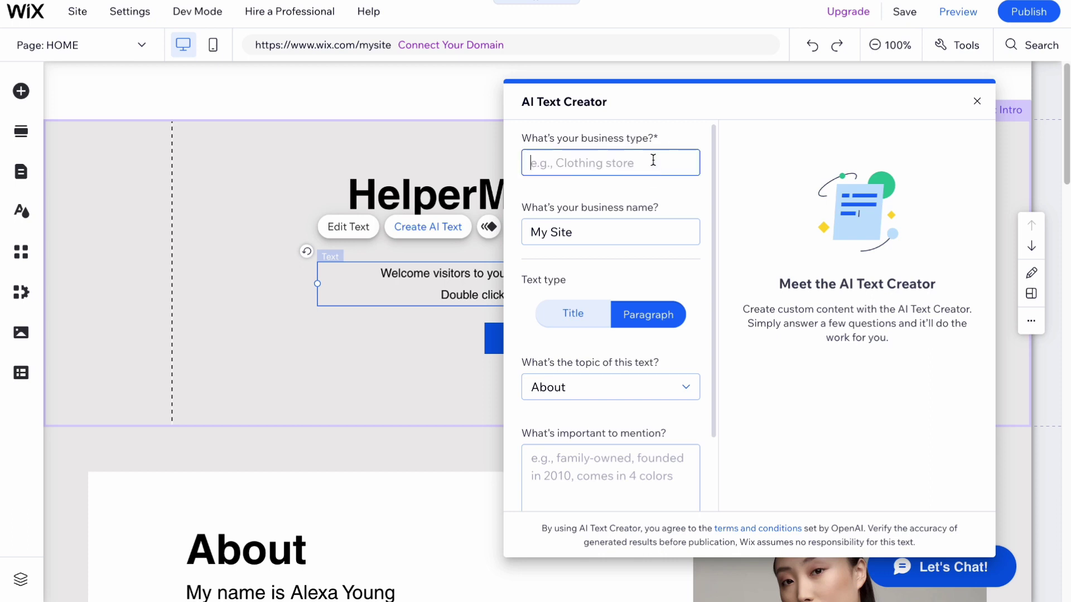
type("youtube channel")
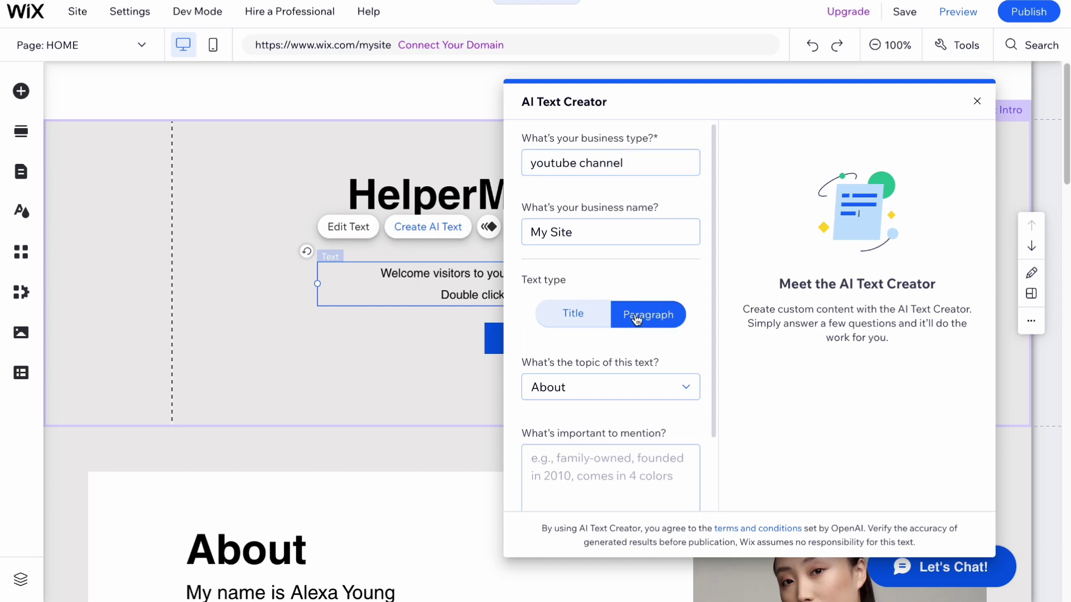
left_click(629, 478)
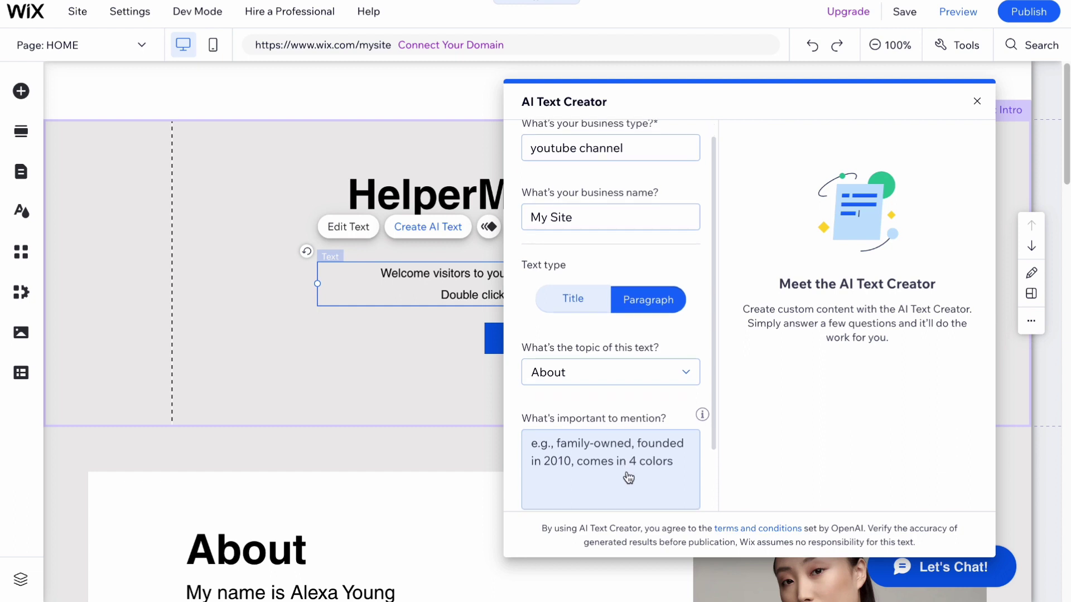
scroll(629, 478, "down", 2)
left_click(651, 408)
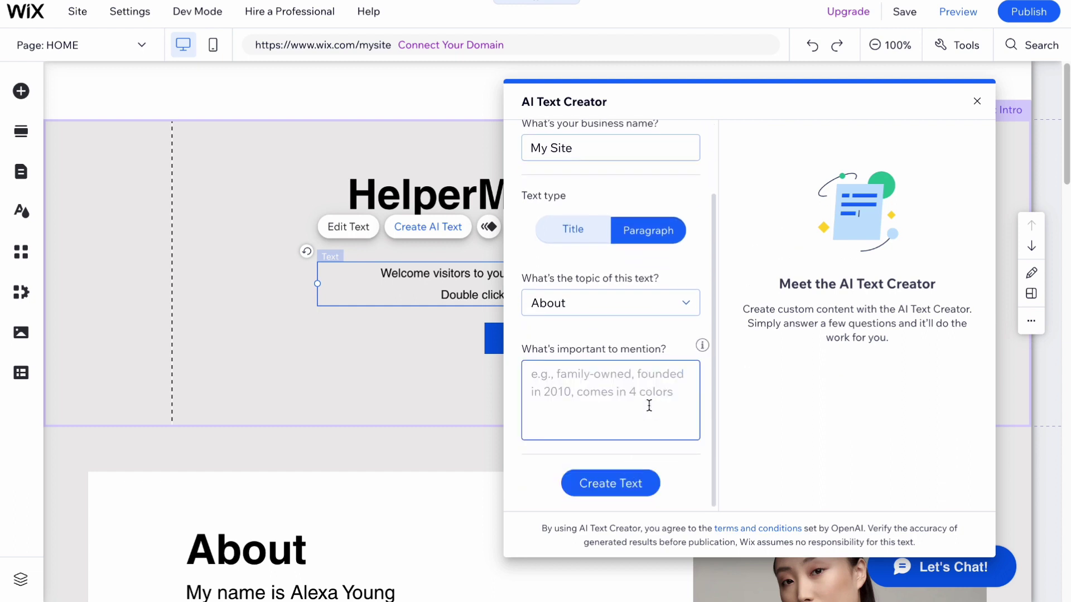
left_click(586, 480)
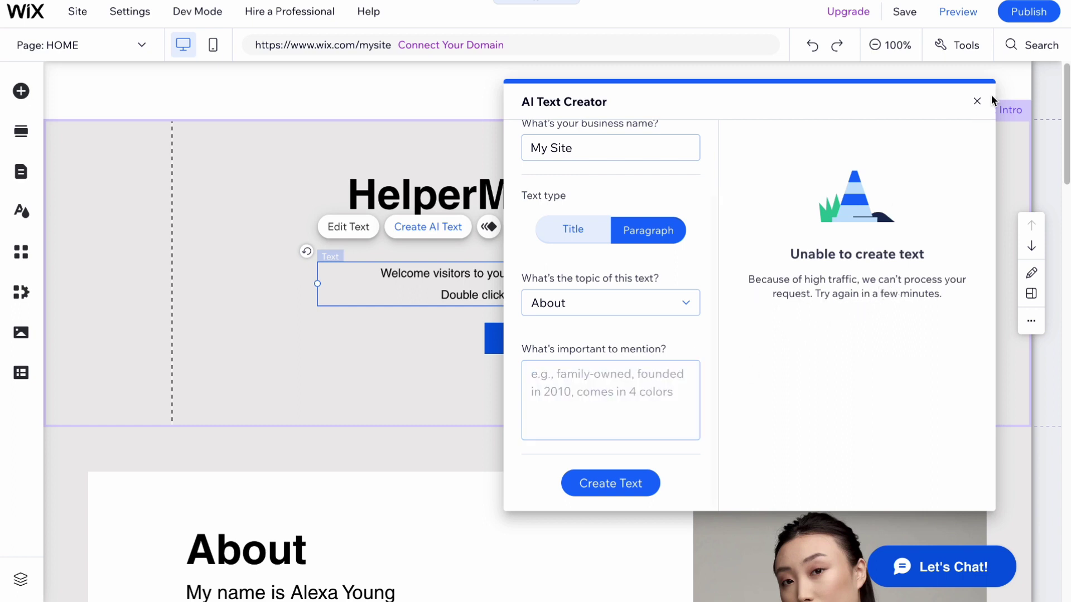
left_click(977, 101)
left_click_drag(600, 275, 588, 263)
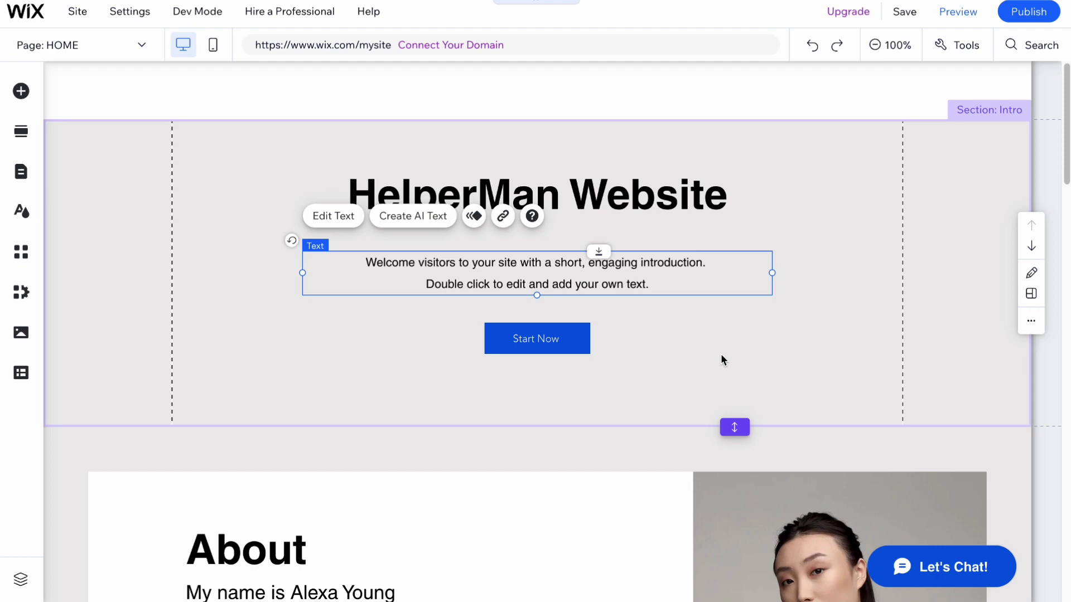
Set the About photo column background to the photo of the girl.
scroll(727, 389, "down", 6)
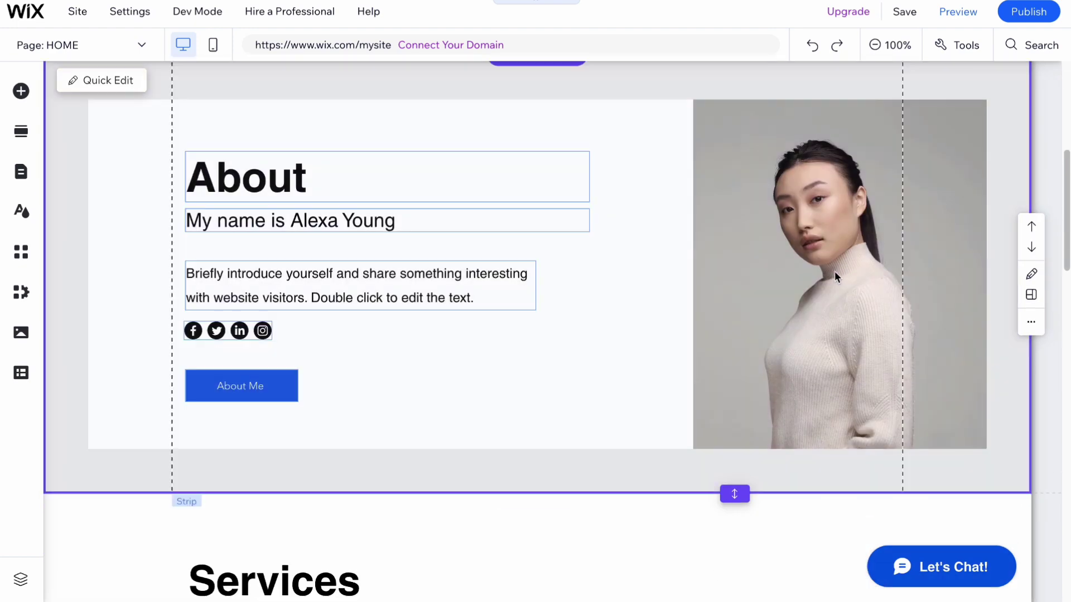
left_click(829, 282)
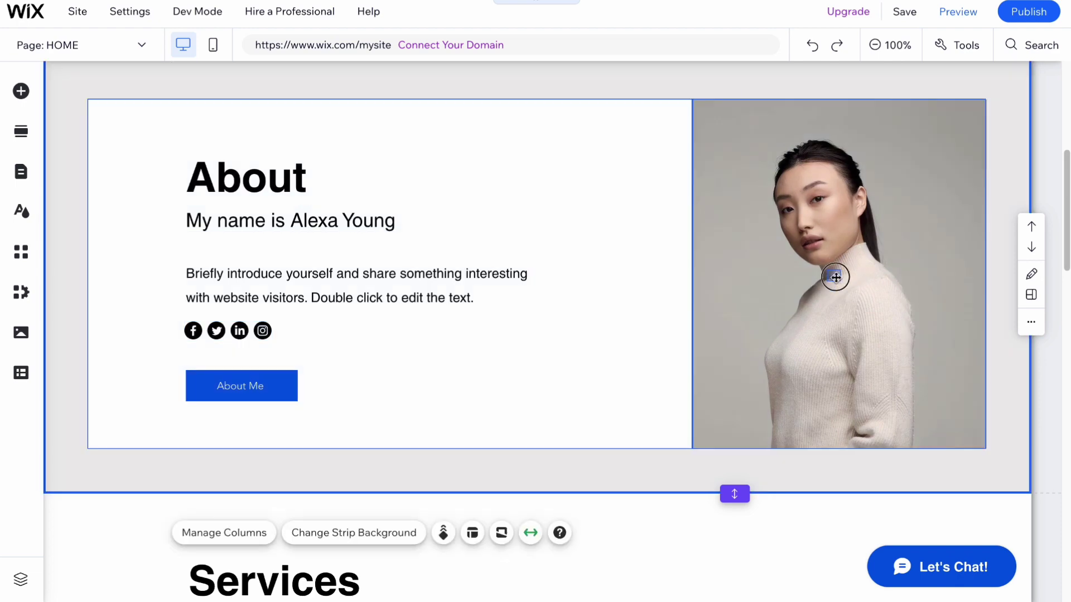
mouse_move(808, 265)
left_mouse_down()
mouse_move(821, 300)
mouse_move(848, 299)
mouse_move(874, 279)
mouse_move(828, 282)
left_mouse_up()
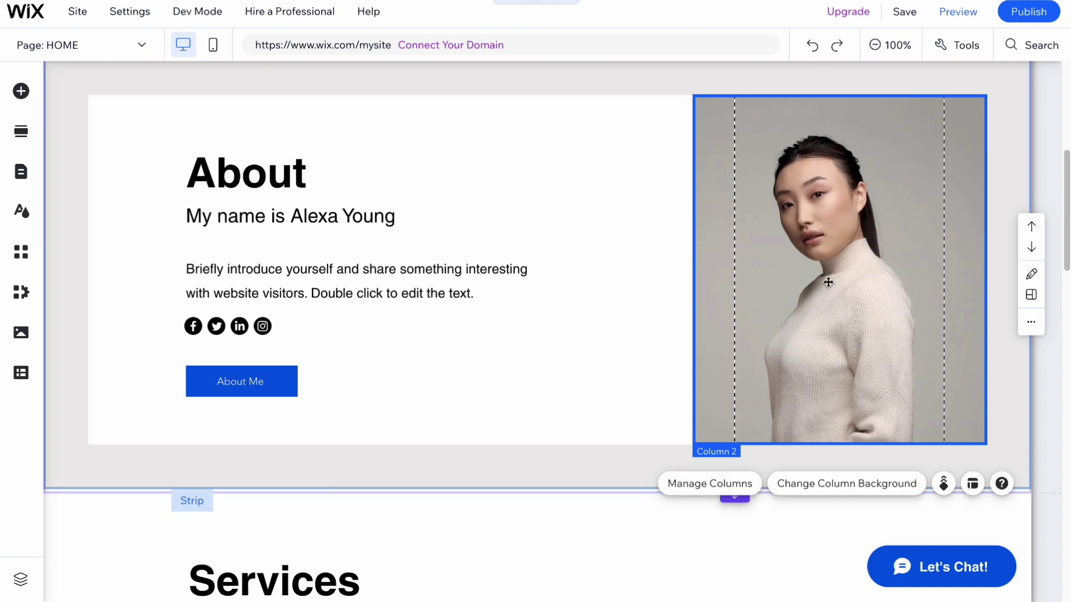
left_click(816, 485)
left_click(556, 398)
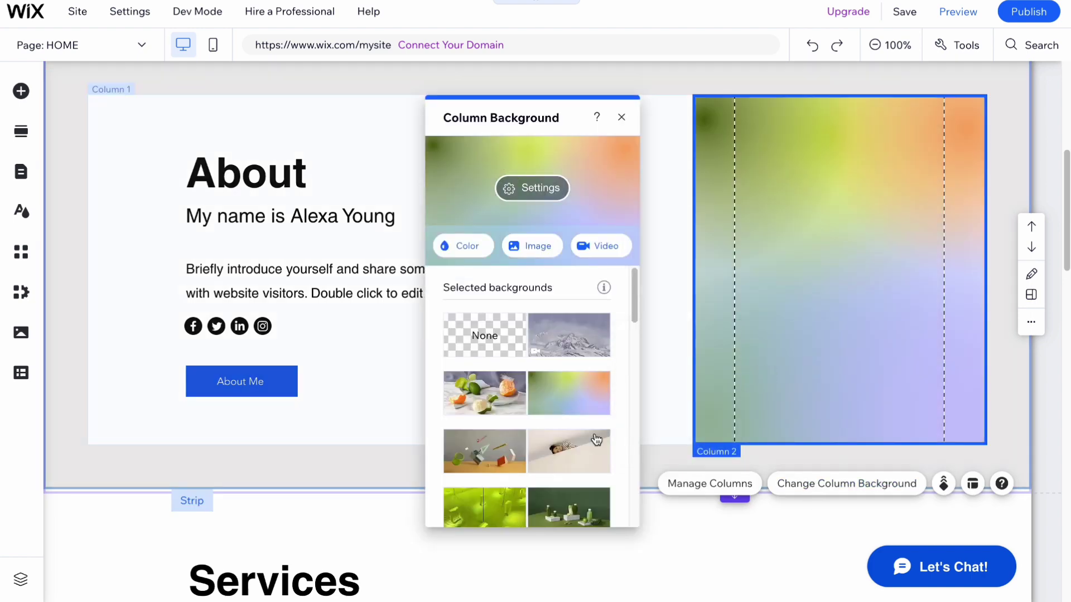
left_click(546, 468)
left_click(335, 120)
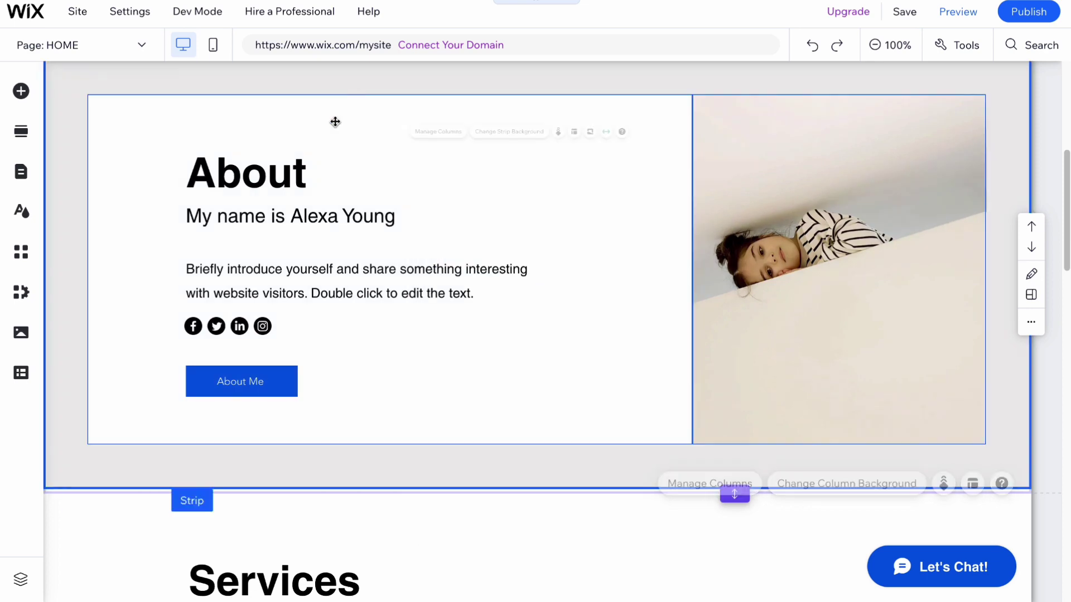
Move the About title slightly up-left and select the About text column.
mouse_move(248, 182)
left_mouse_down()
mouse_move(241, 162)
mouse_move(240, 181)
left_mouse_up()
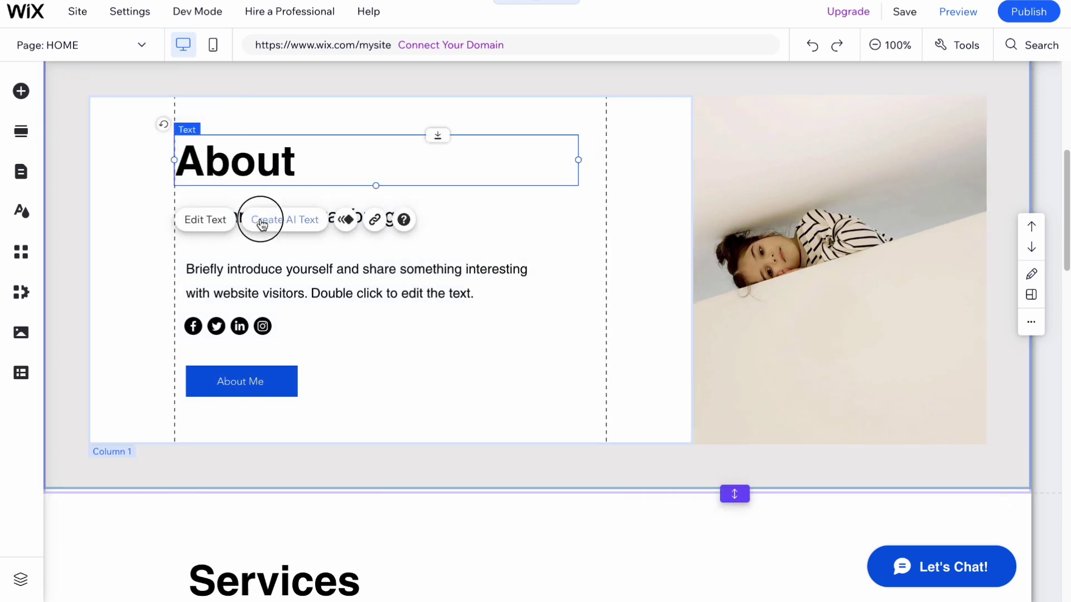
left_click(269, 355)
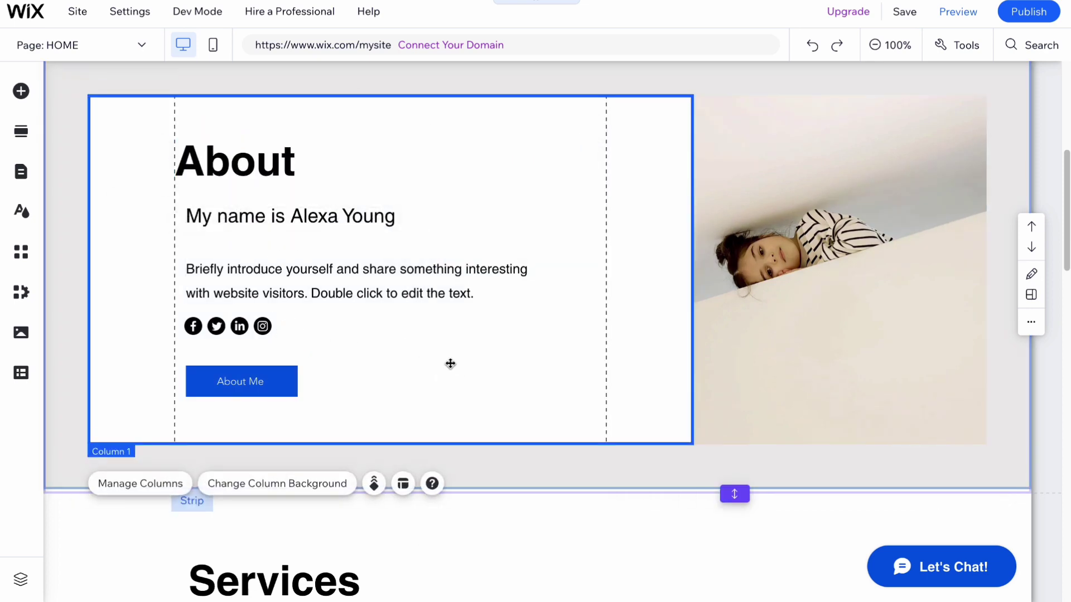
scroll(485, 354, "down", 5)
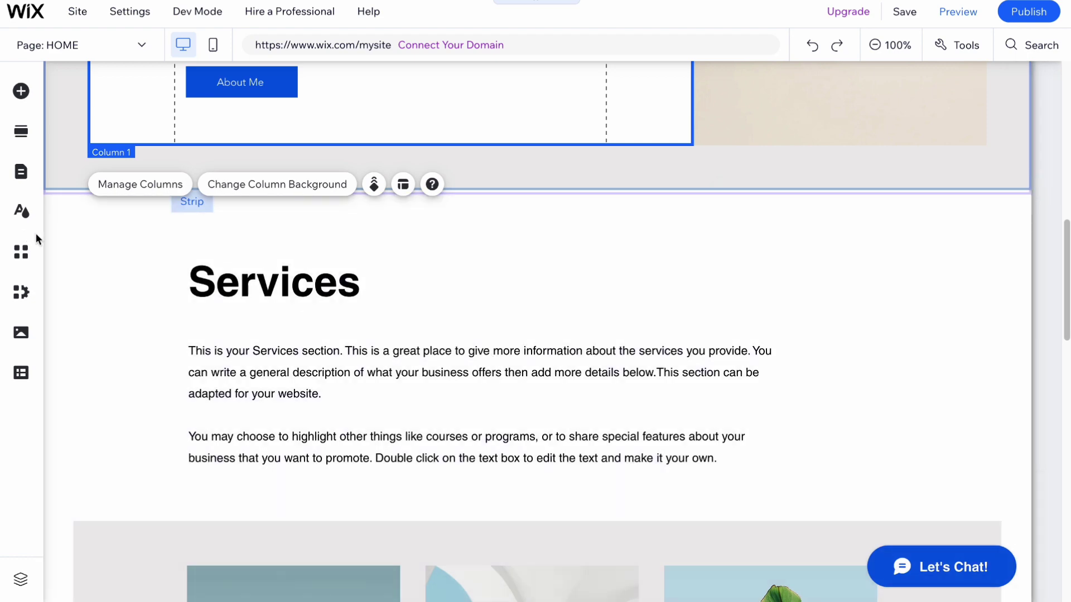
scroll(605, 252, "up", 6)
scroll(605, 253, "up", 2)
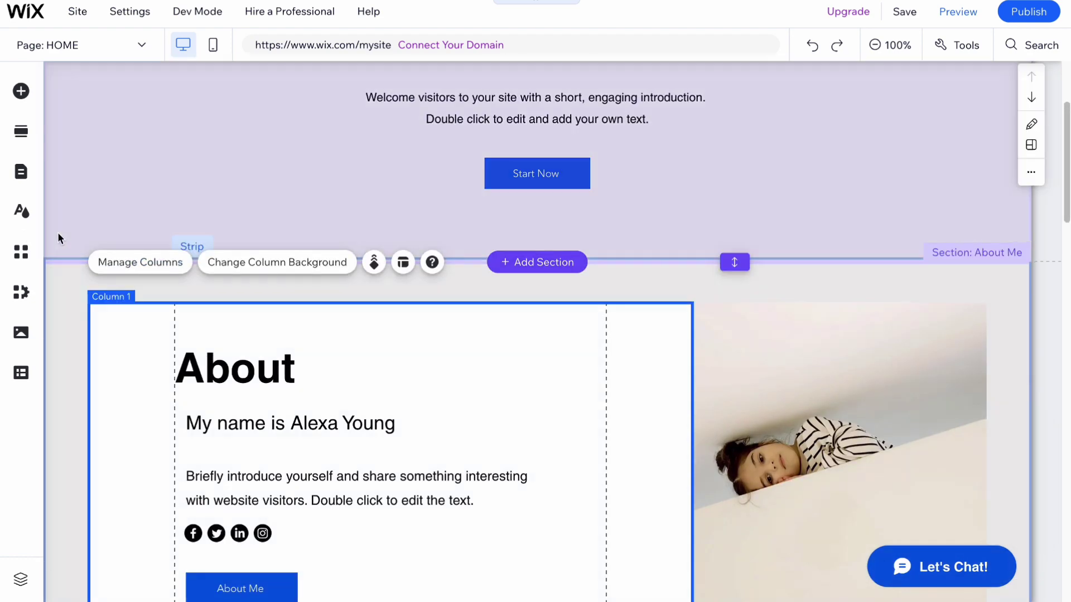
Apply the lime and teal featured colour theme to the site.
left_click(23, 213)
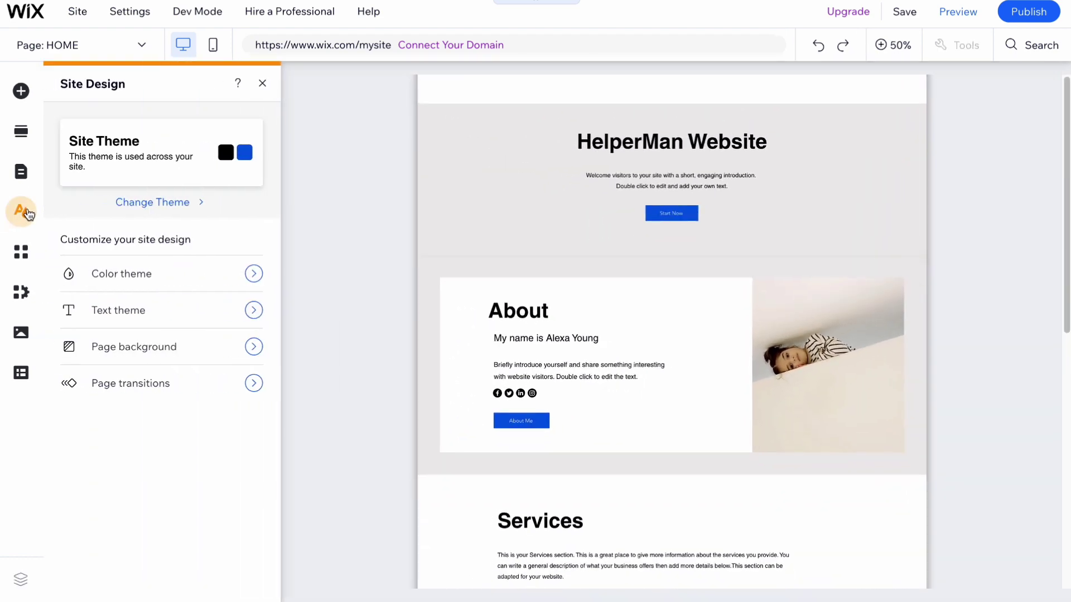
left_click(134, 281)
left_click(161, 572)
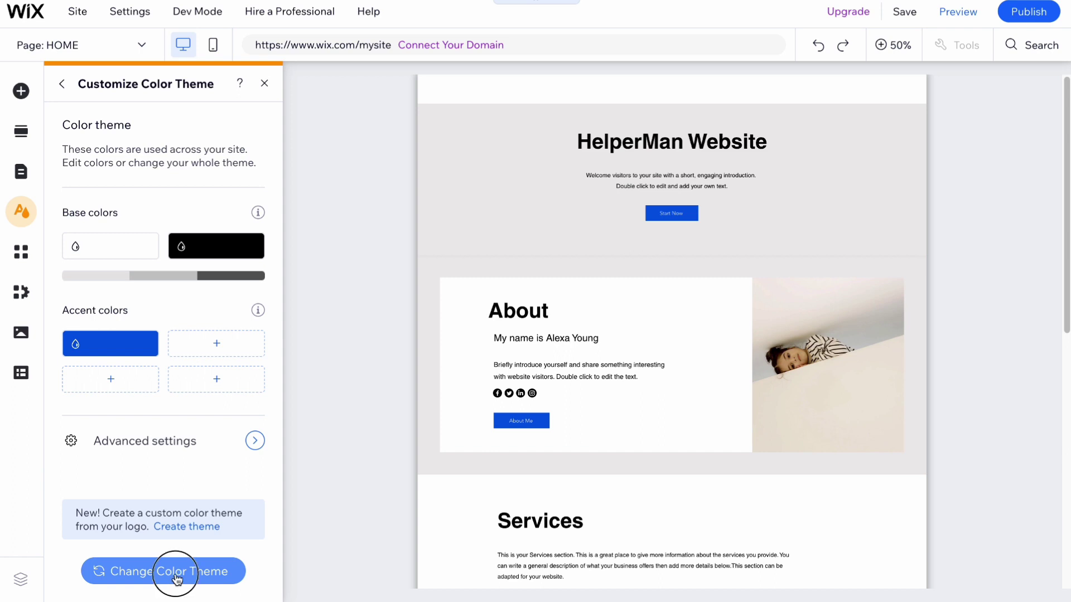
left_click(166, 432)
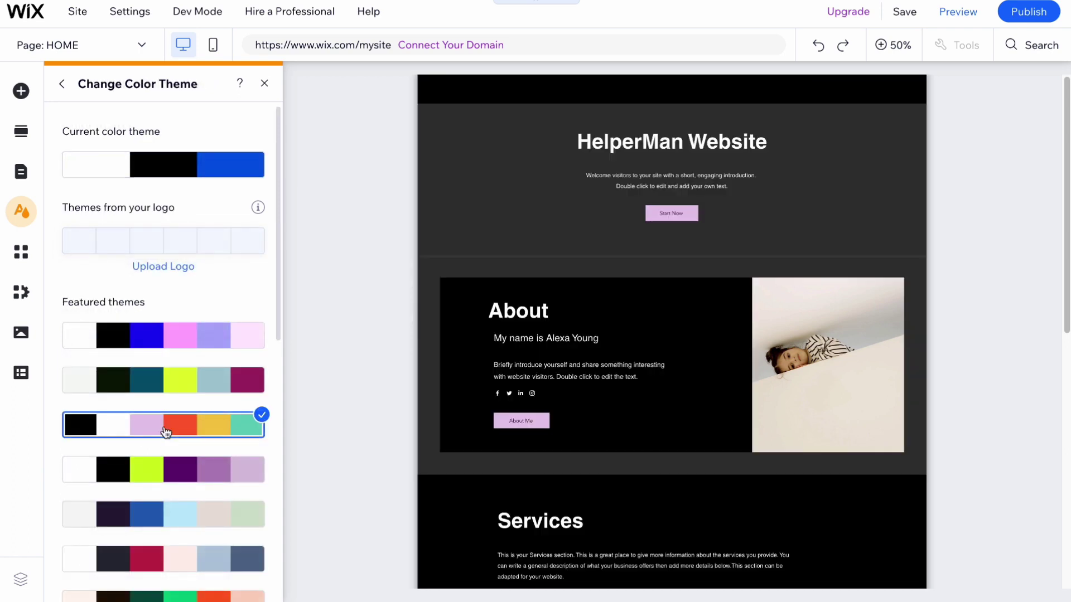
left_click(151, 471)
left_click(174, 371)
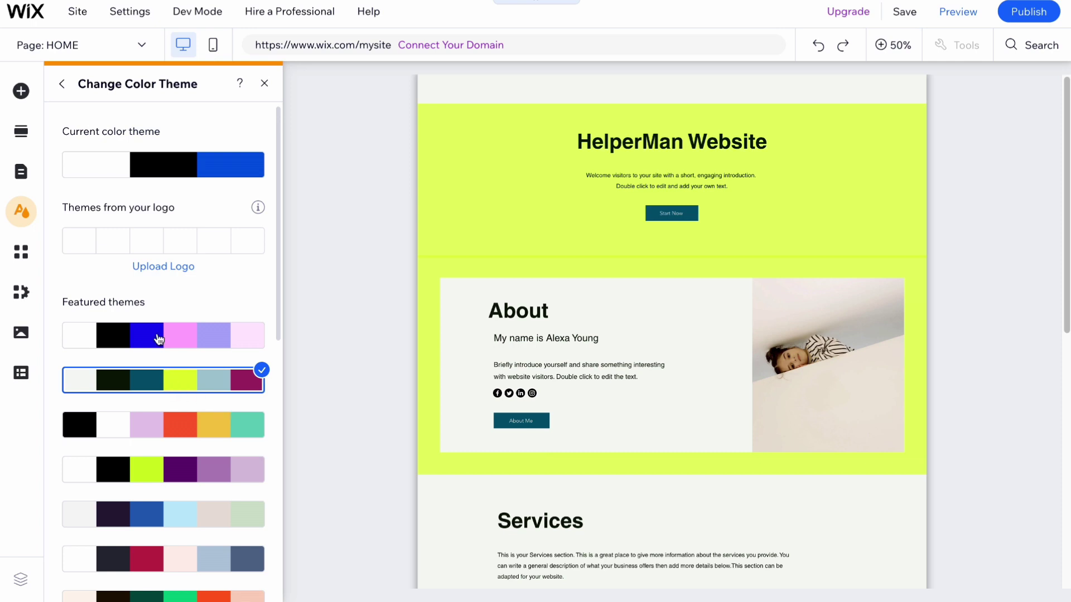
left_click(60, 85)
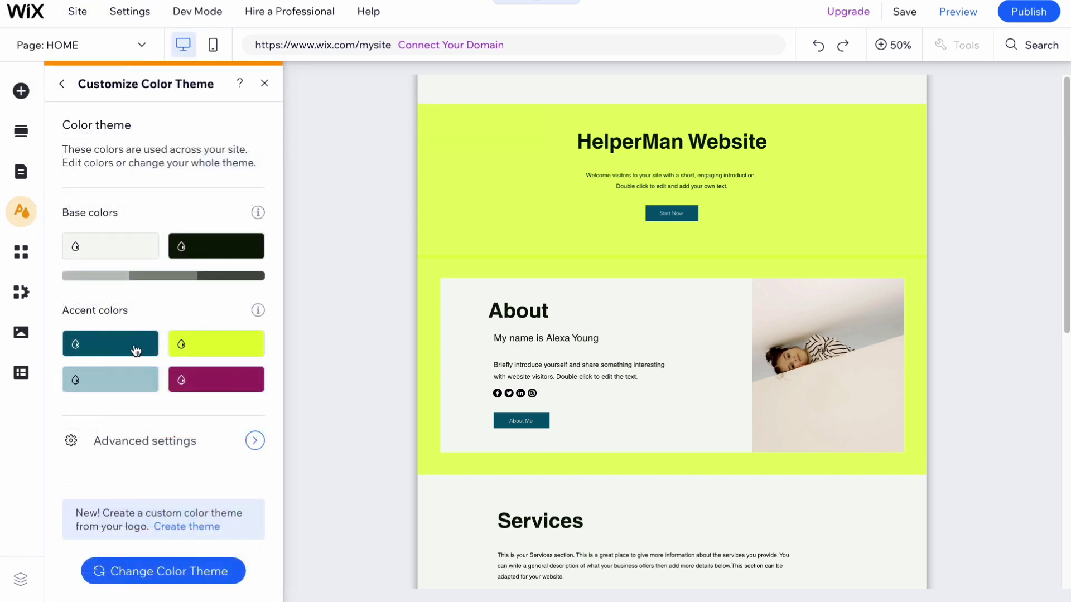
left_click(62, 85)
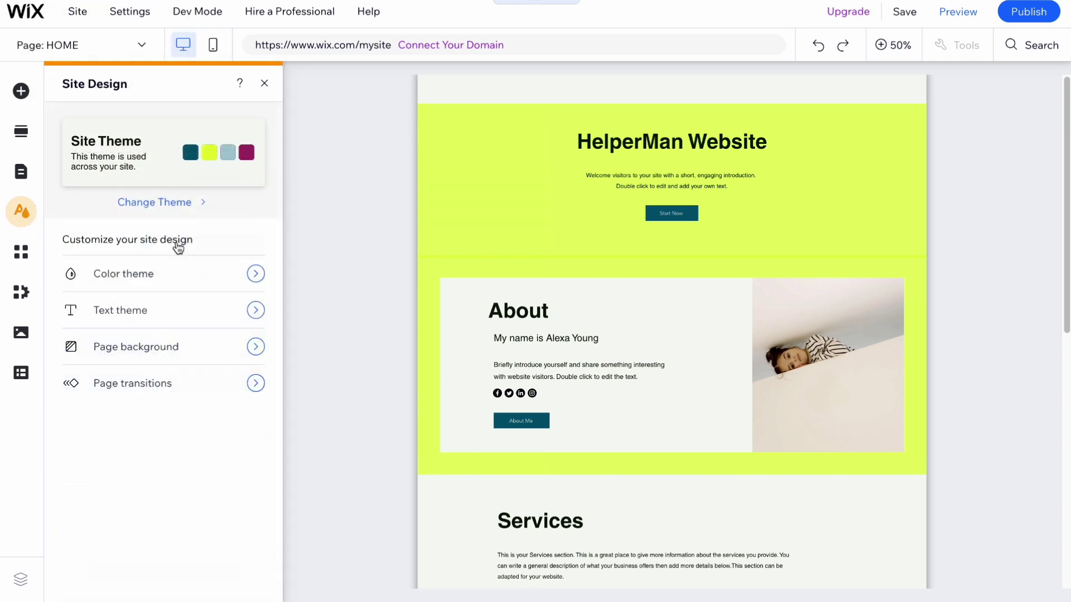
Apply the Fahkwang text theme and set page transitions to Horizontal.
left_click(160, 317)
left_click(184, 568)
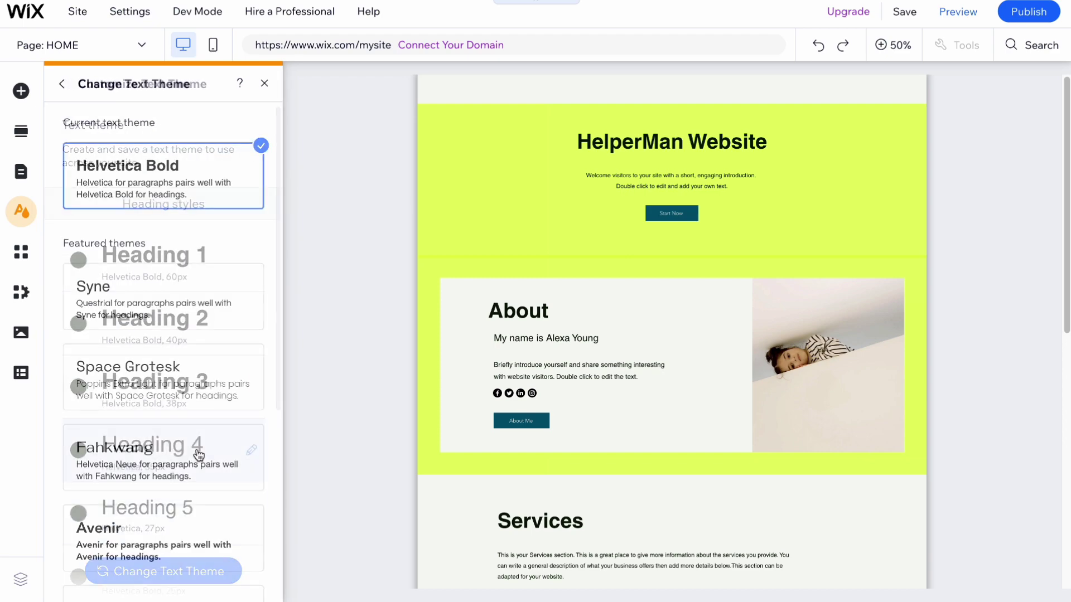
left_click(143, 388)
left_click(155, 457)
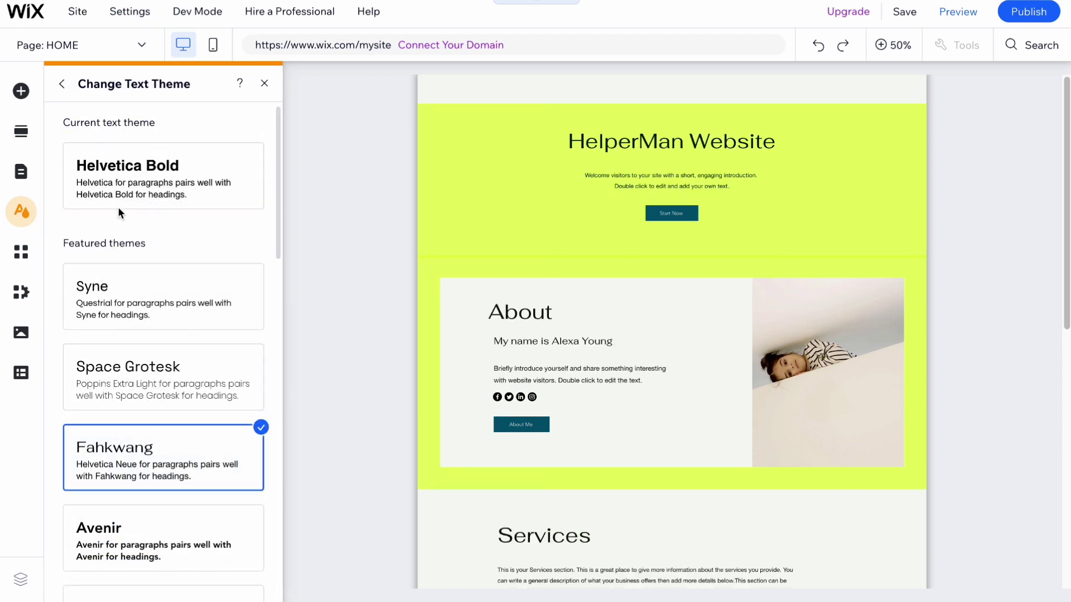
left_click(62, 84)
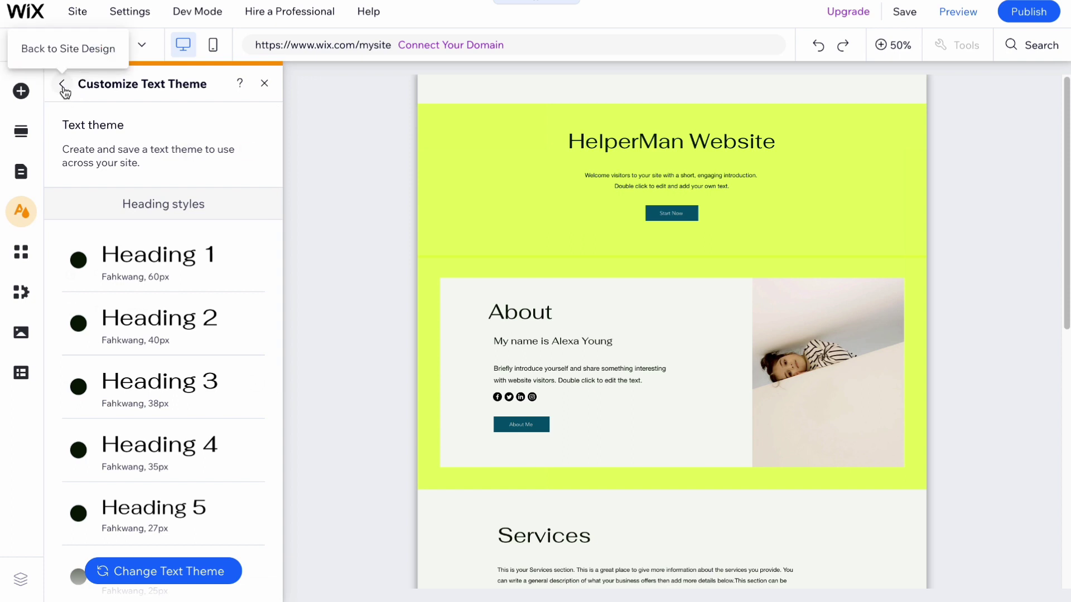
left_click(62, 85)
left_click(140, 389)
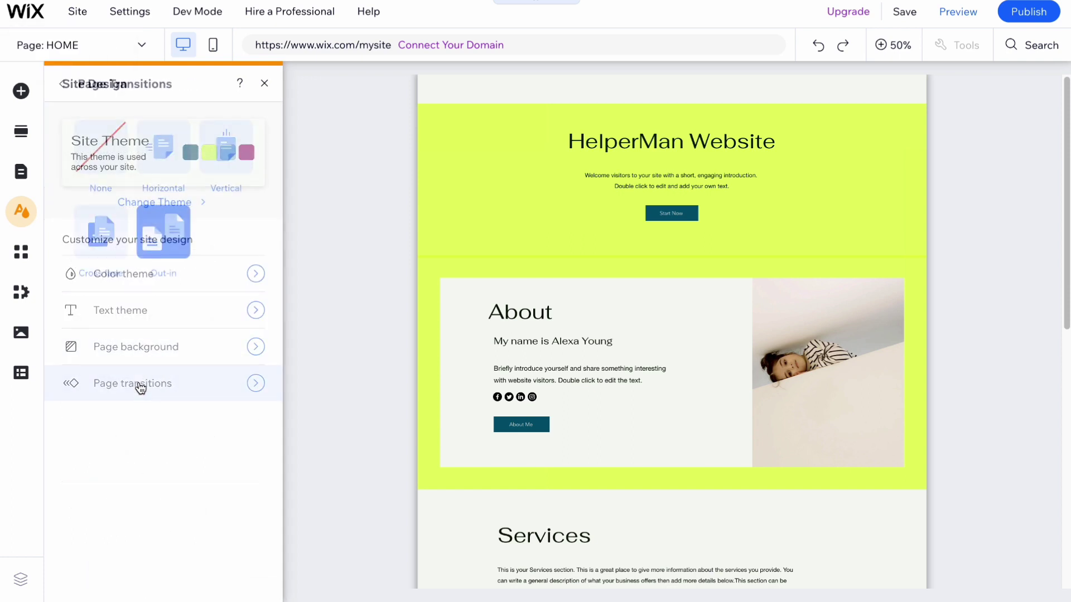
left_click(174, 164)
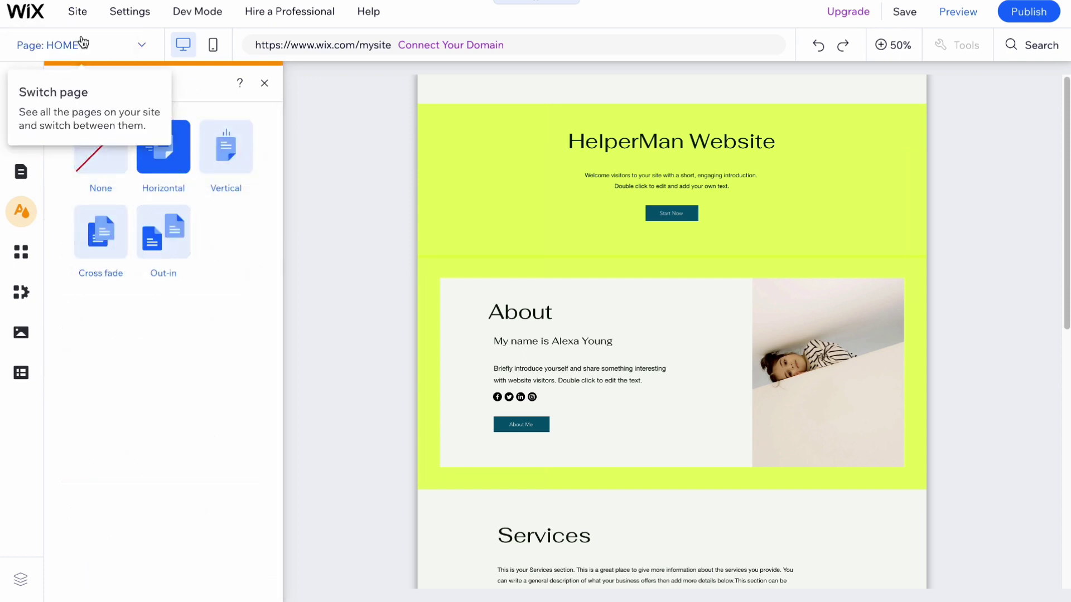
Close the design panel and look over the full-size page.
left_click(263, 85)
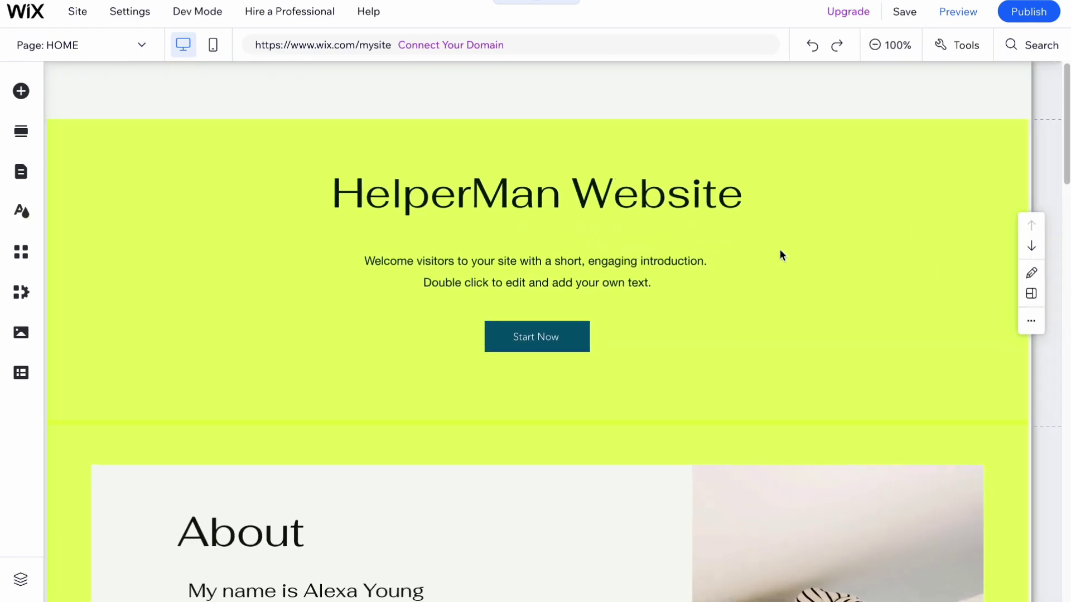
scroll(768, 260, "down", 3)
scroll(783, 322, "down", 15)
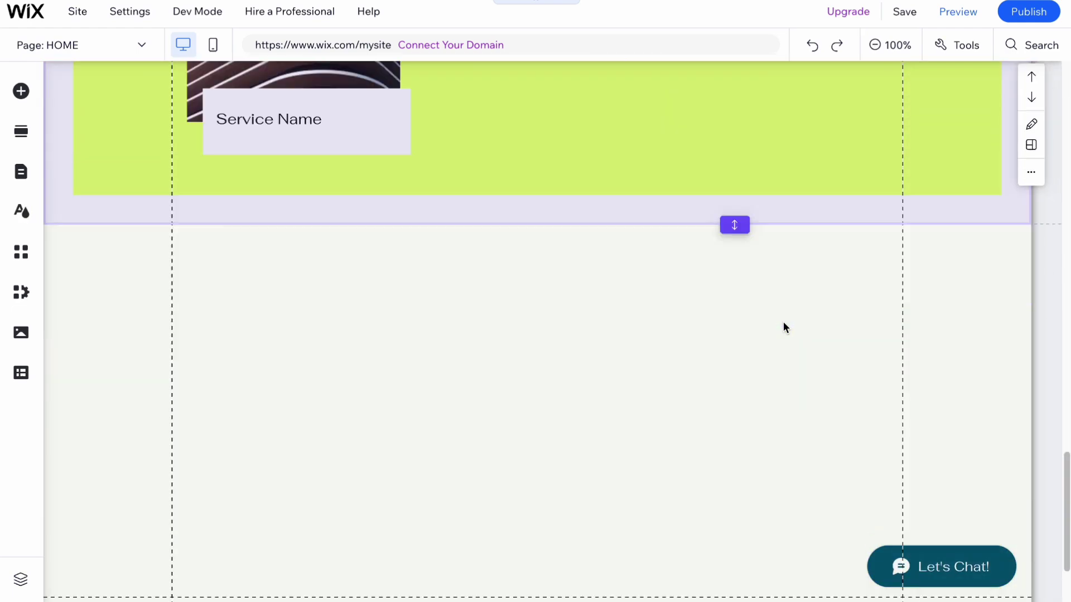
scroll(783, 326, "up", 20)
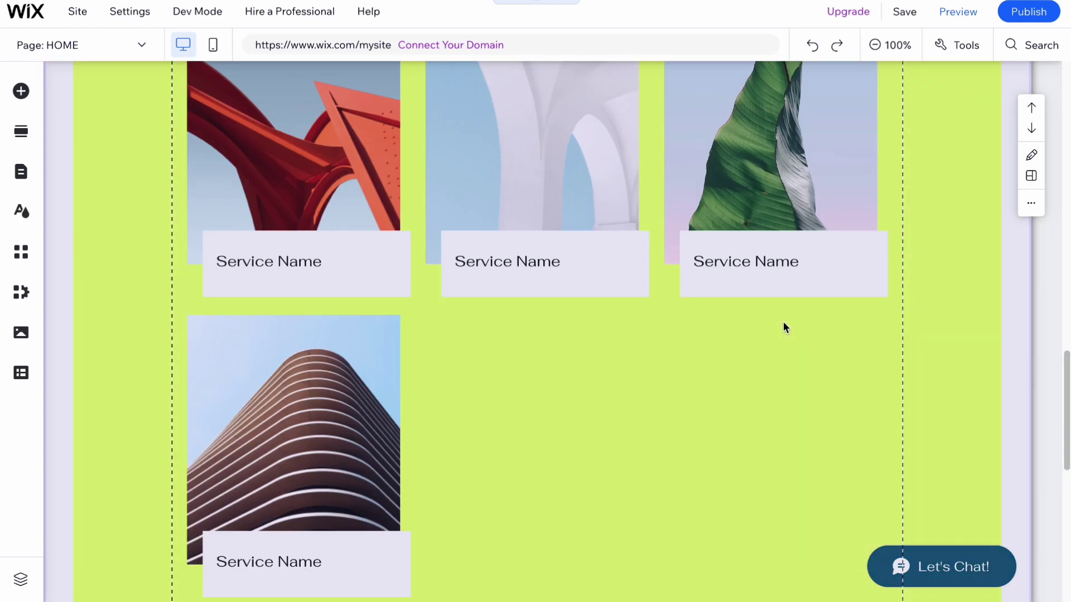
Save the site under the free wixsite.com address ending in my-site-2.
left_click(1038, 14)
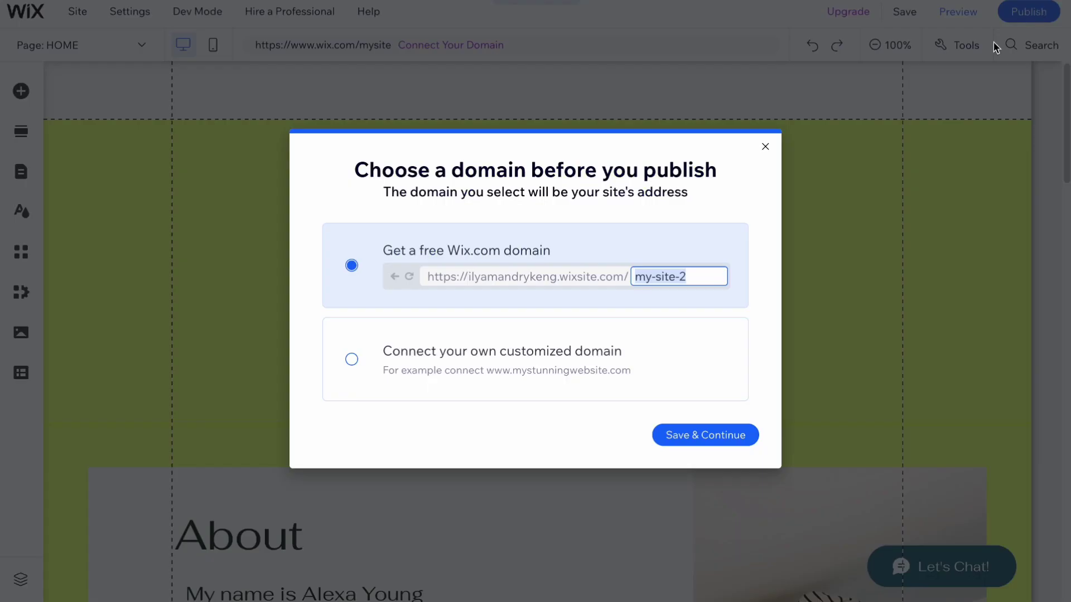
left_click(725, 438)
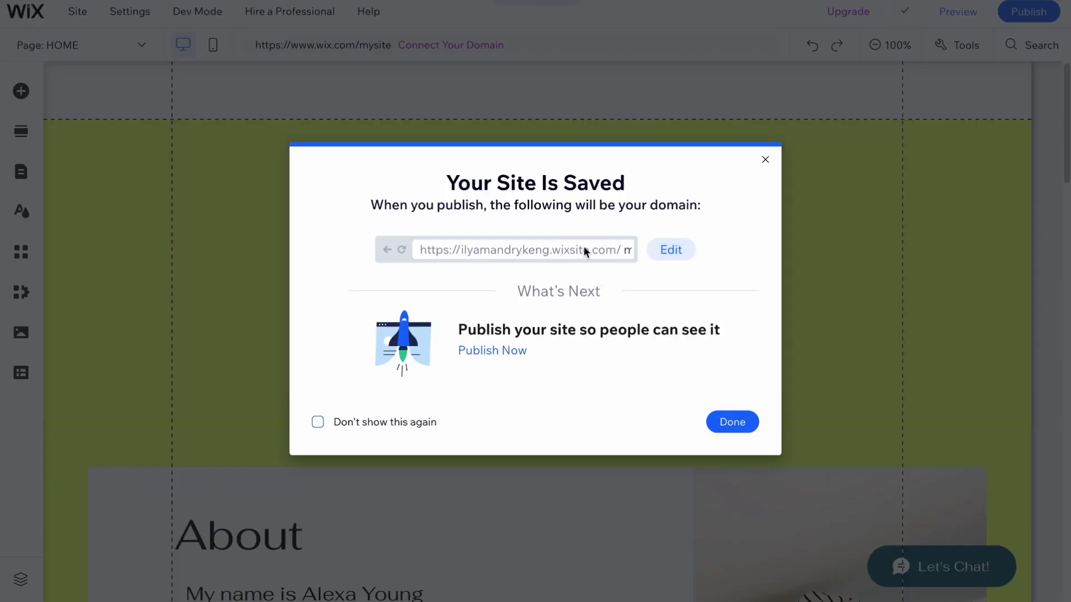
left_click(725, 426)
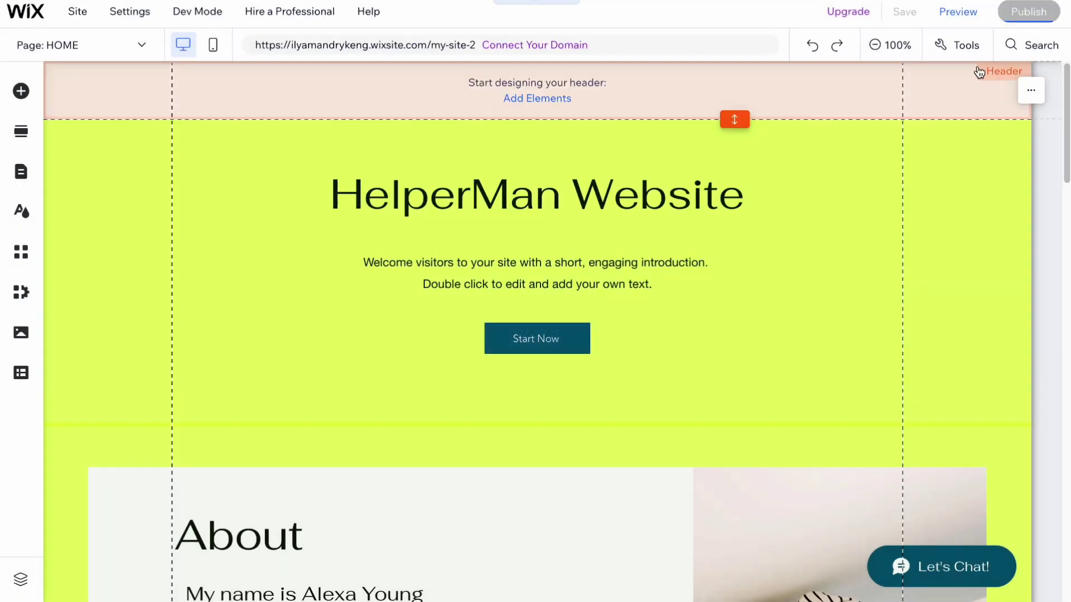
Publish the site, look over the live page, and dismiss the Congratulations confirmation.
left_click(1029, 11)
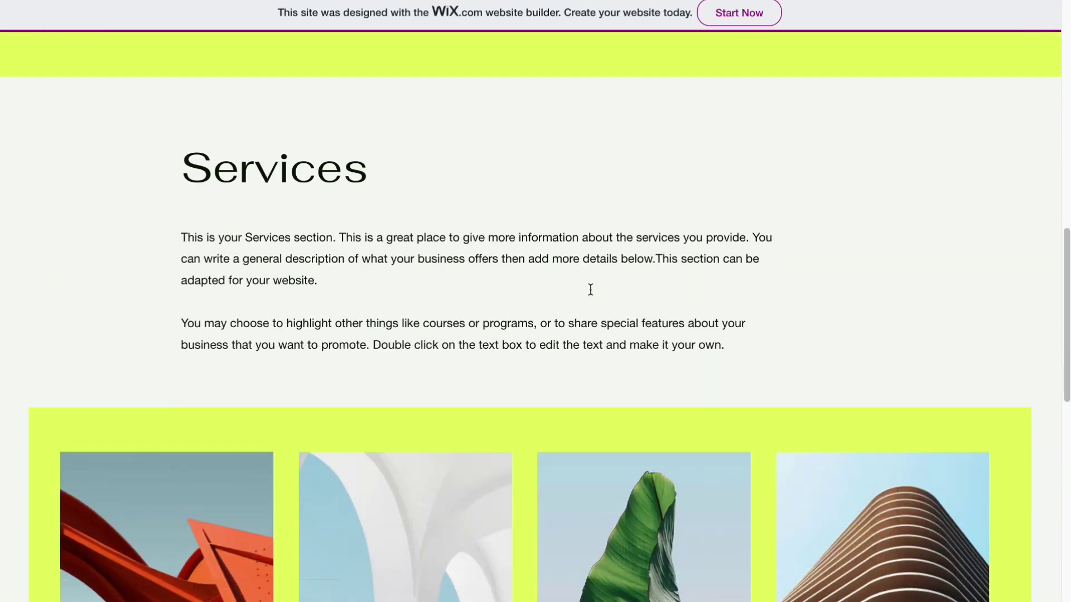
scroll(590, 289, "up", 15)
scroll(591, 294, "up", 5)
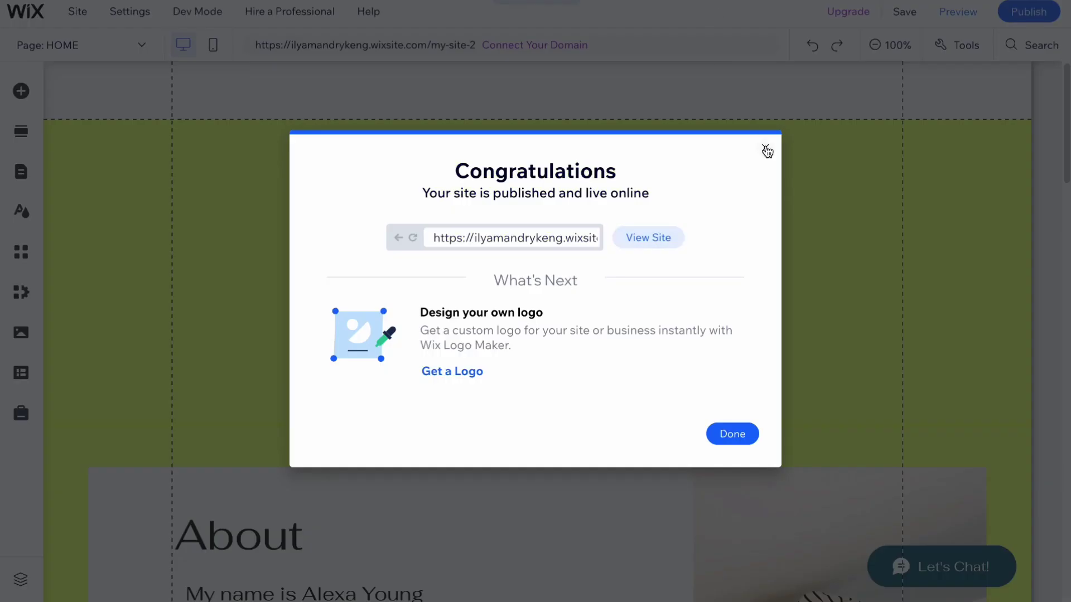
left_click(766, 151)
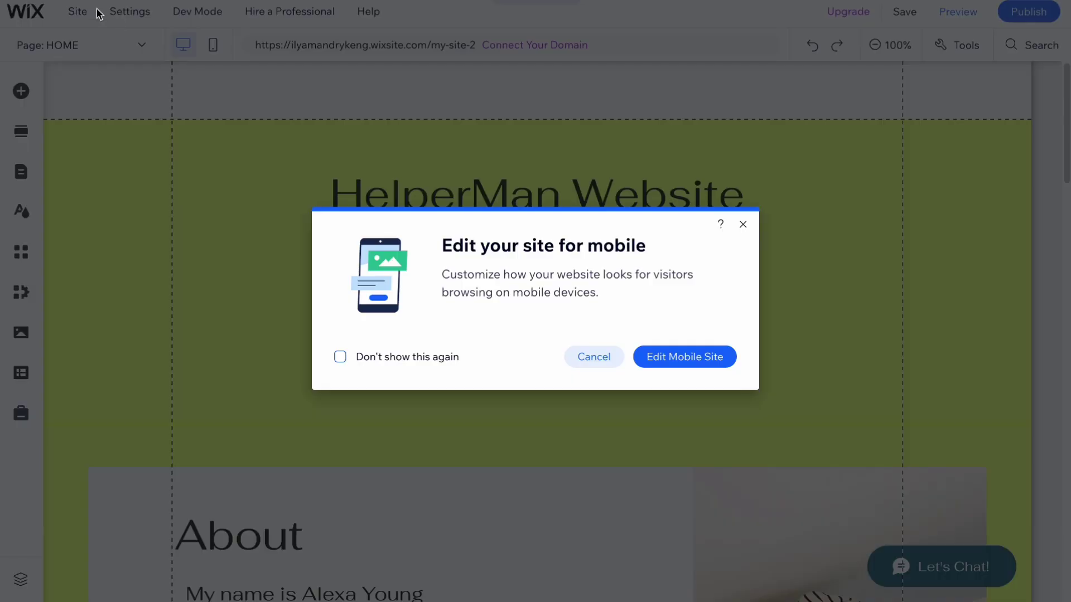
Go to the dashboard and open Marketing & SEO > SEO, reviewing its issues and checklist.
left_click(743, 224)
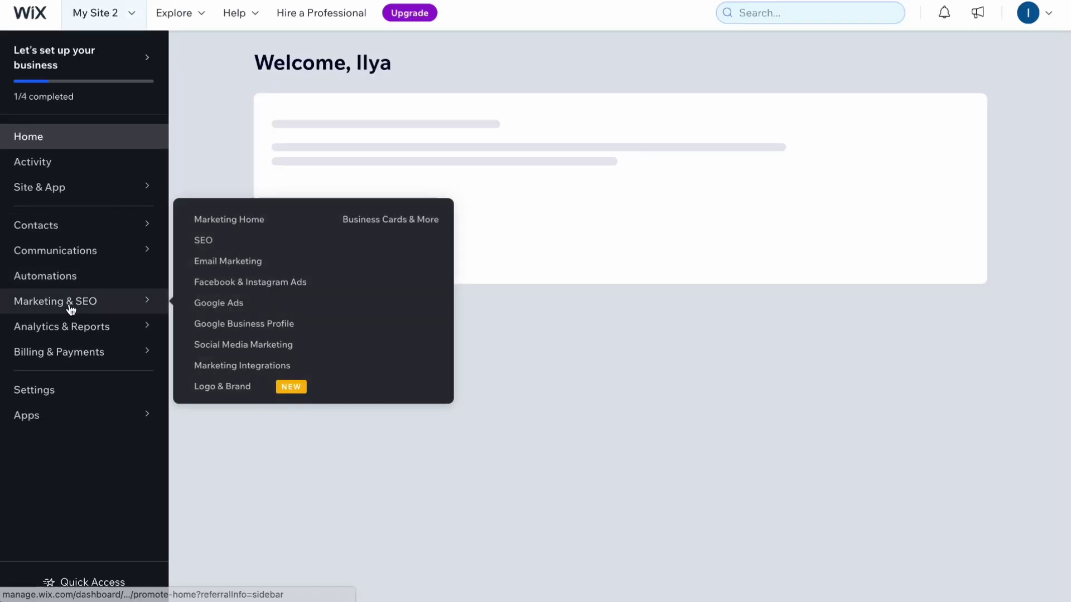
left_click(70, 307)
left_click(38, 352)
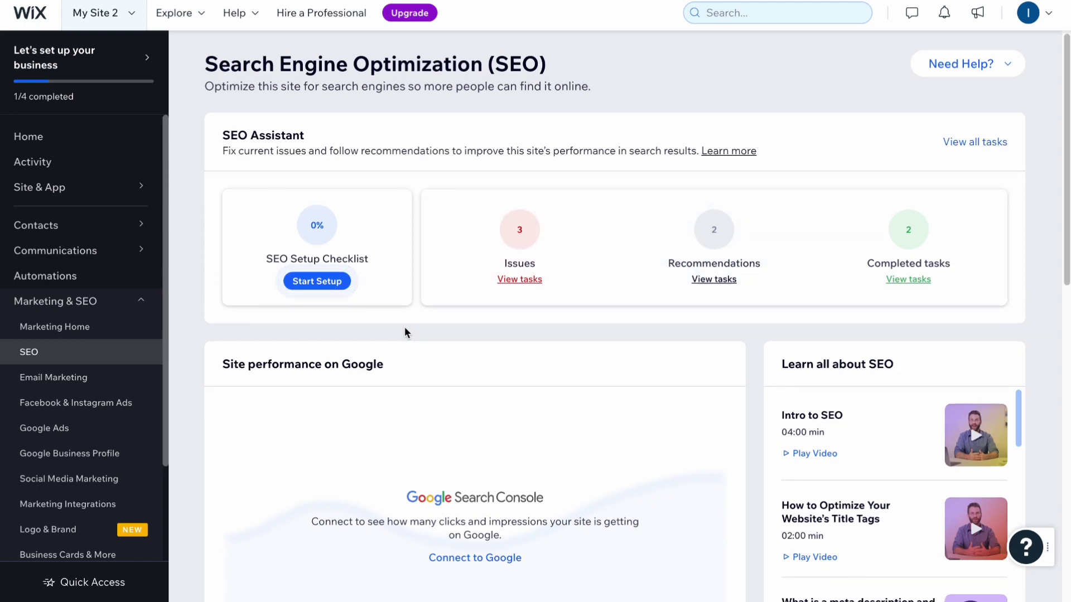
scroll(406, 331, "down", 3)
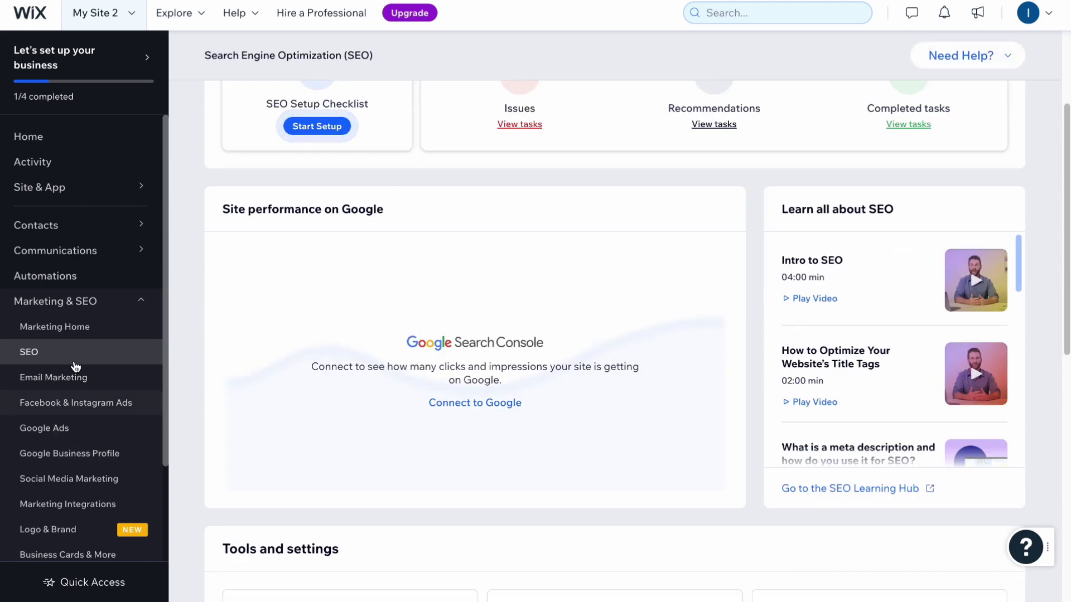
scroll(299, 203, "up", 3)
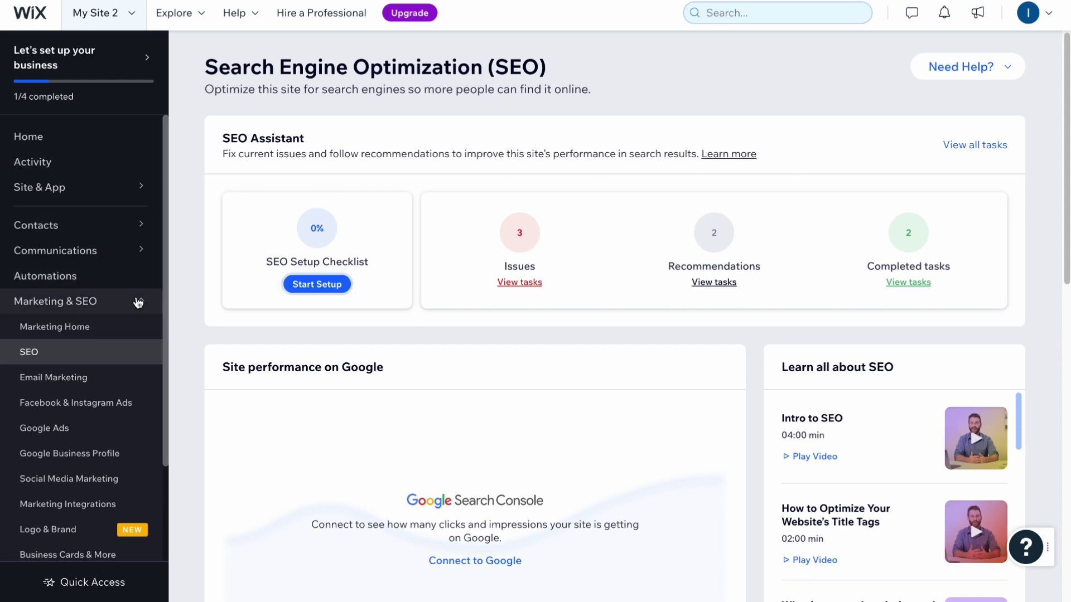
scroll(109, 357, "down", 2)
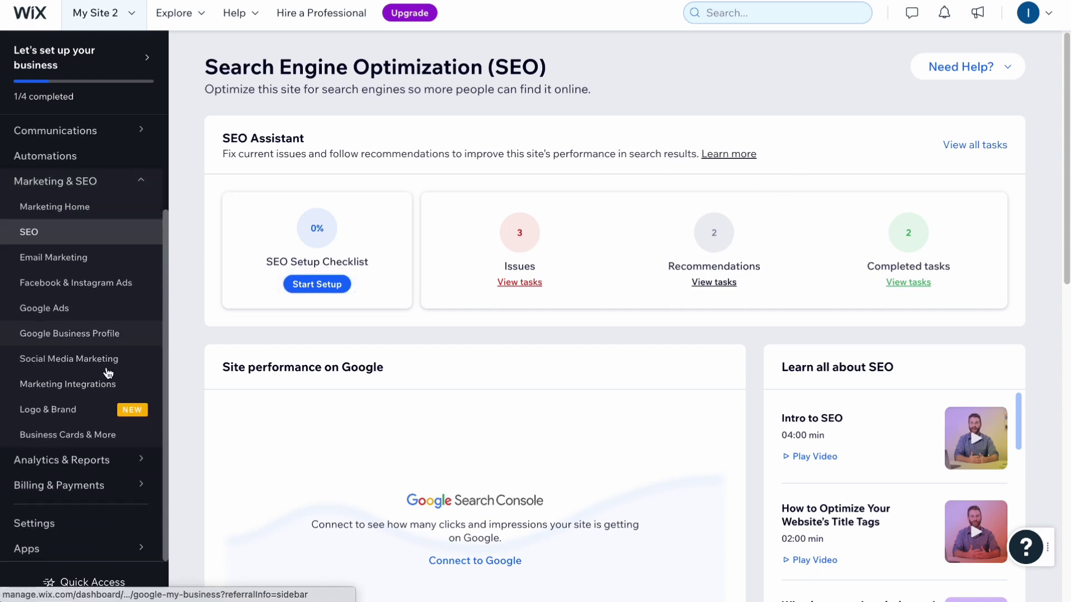
Open the site's Traffic Overview from Analytics & Reports.
left_click(68, 467)
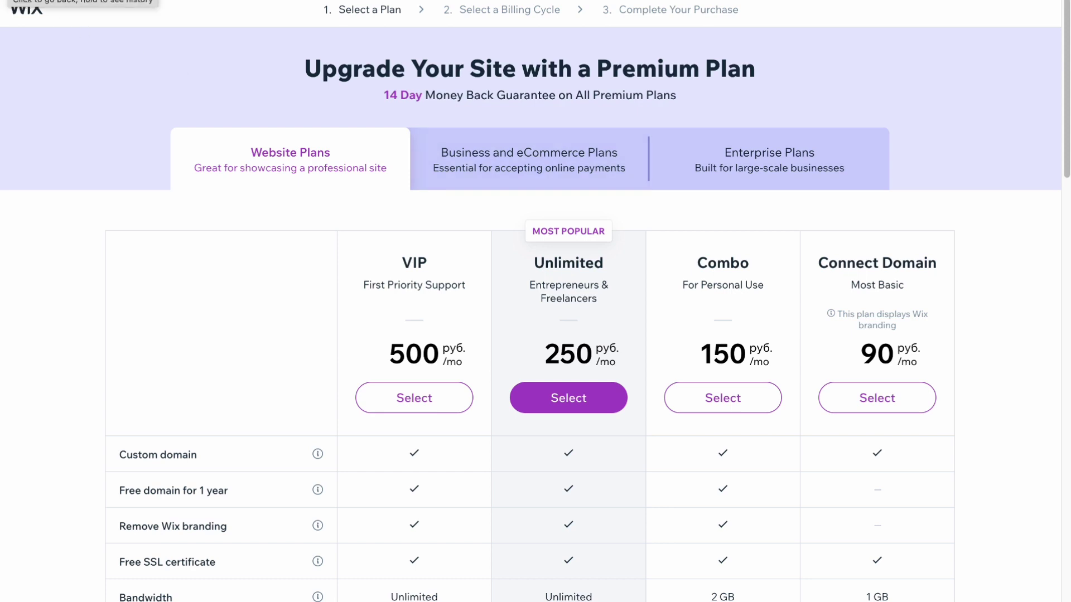
Compare the Business and eCommerce and Enterprise plans, then leave for the dashboard.
key("alt+Left")
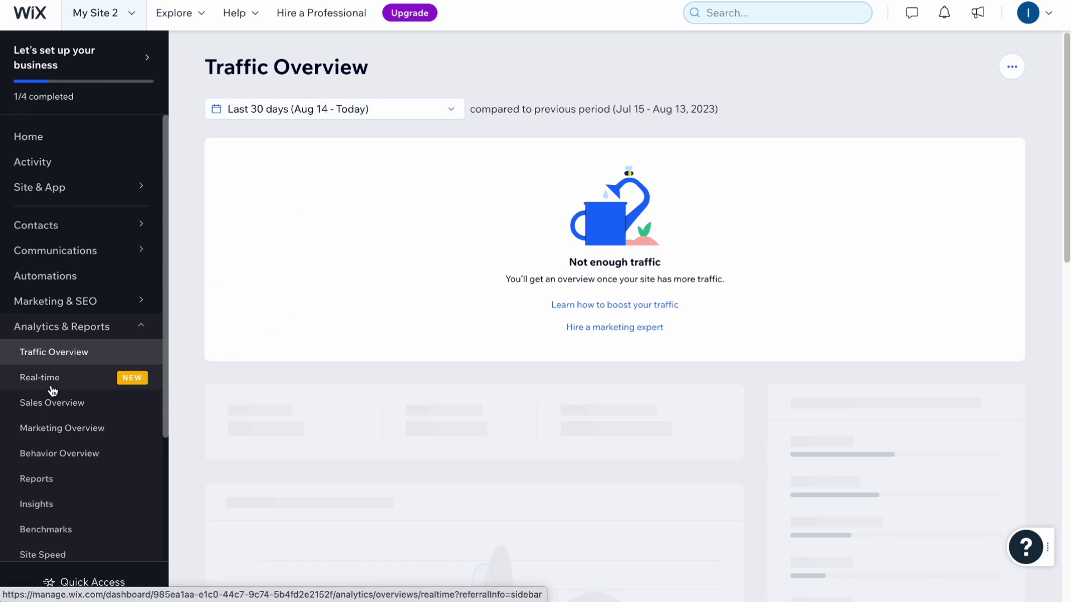
key("alt+Right")
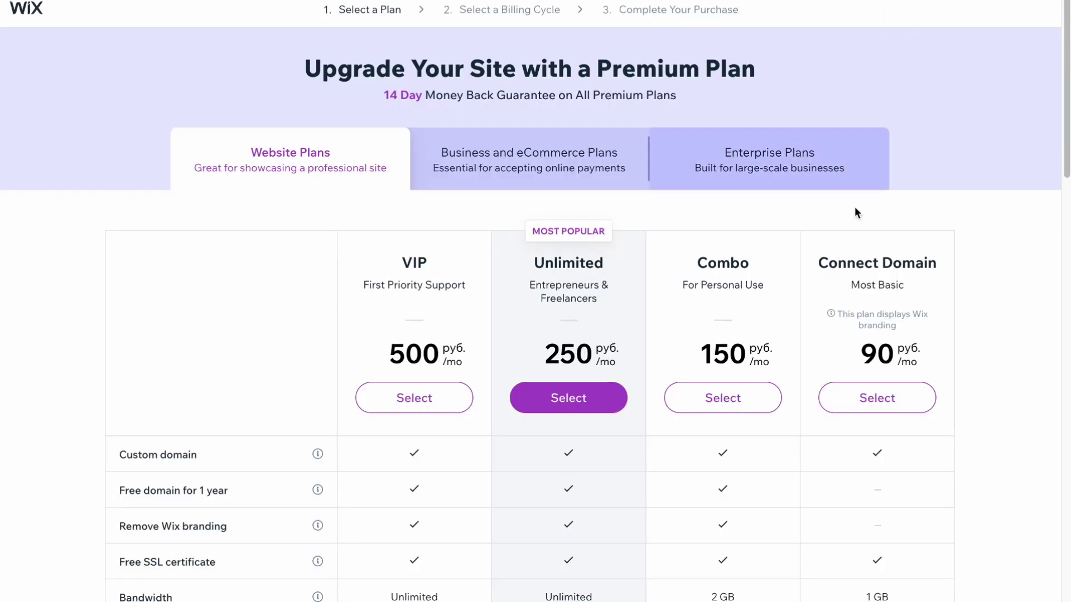
left_click(526, 148)
left_click(785, 166)
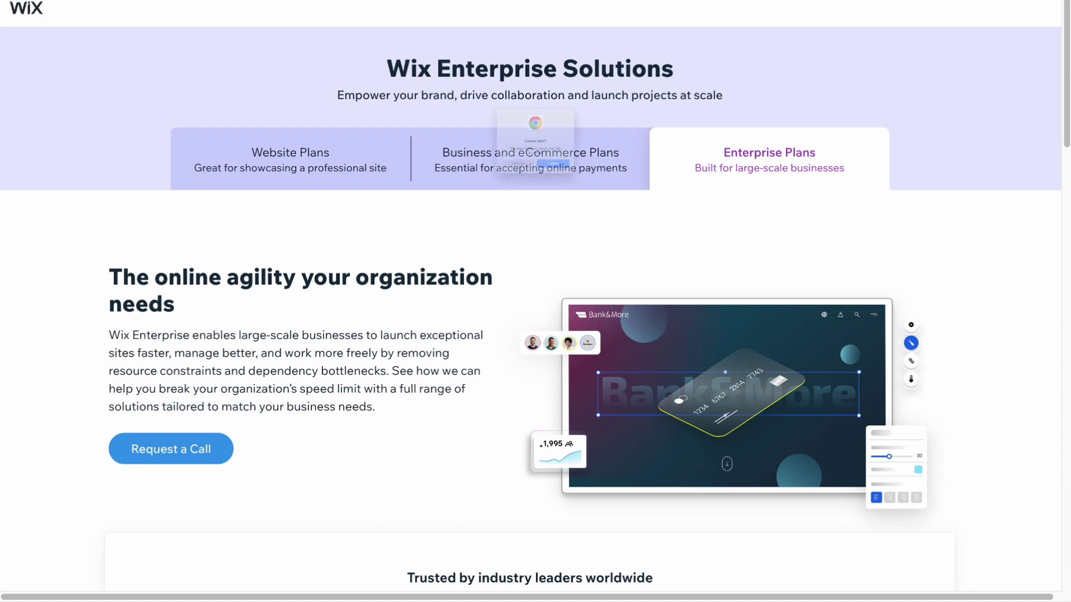
left_click(569, 196)
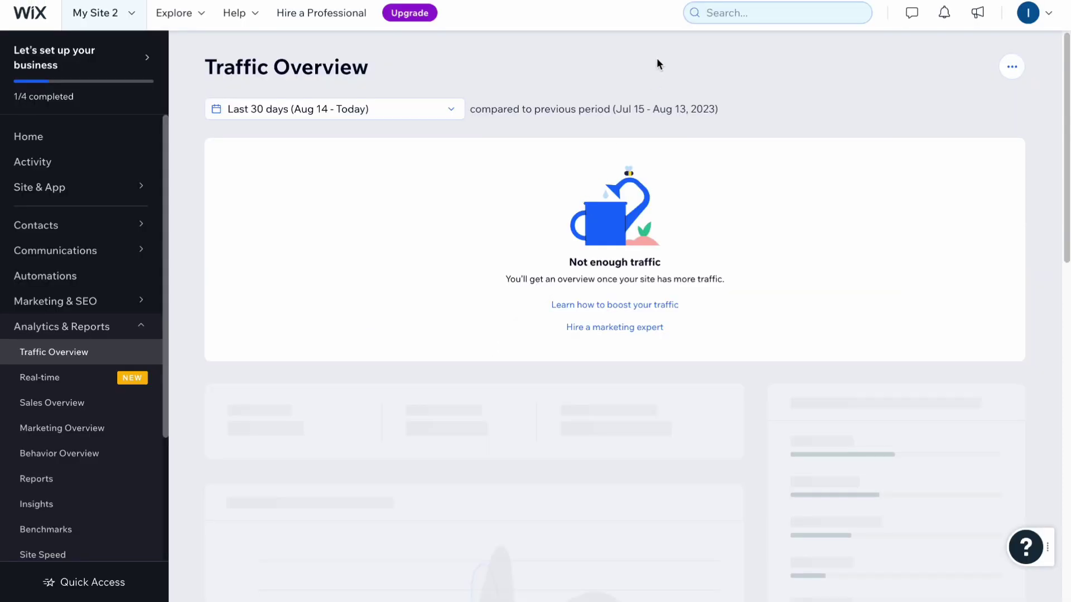